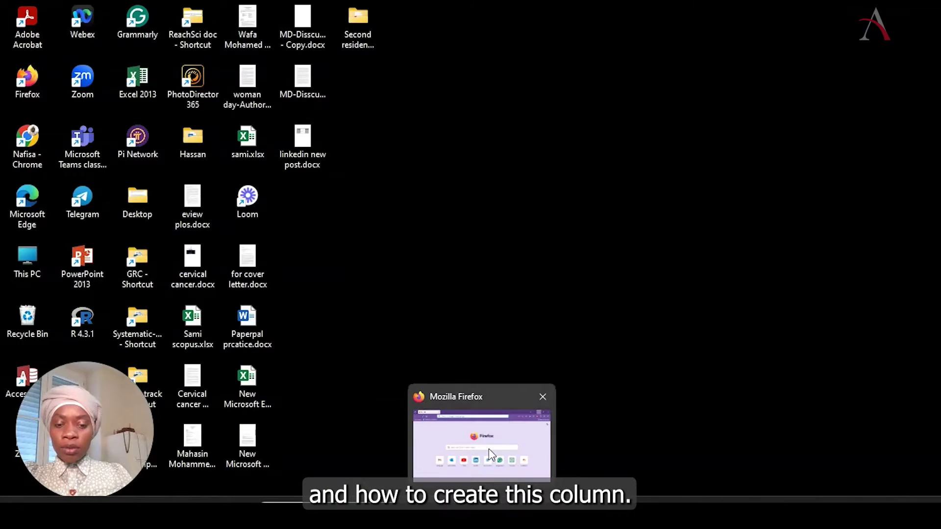
Step: Search Google for 'paperpal' in Firefox
click(489, 448)
click(330, 254)
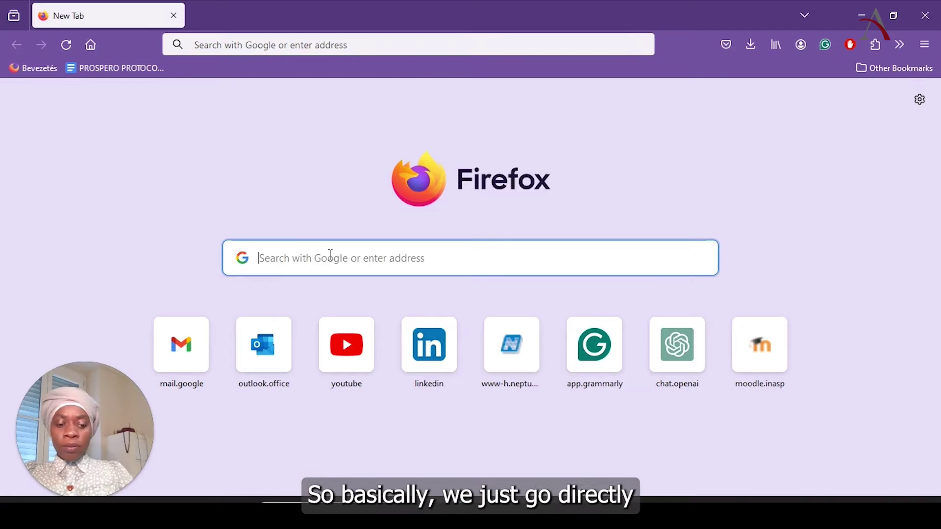
text(pap)
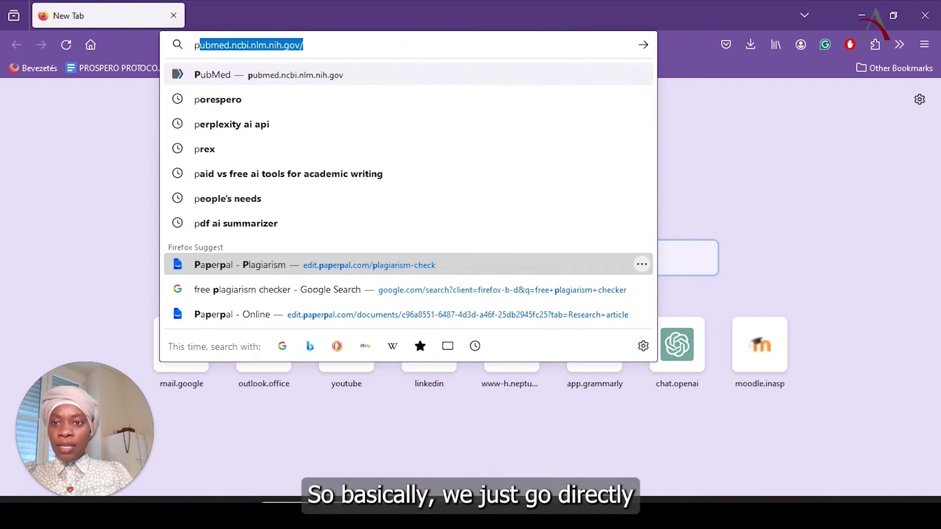
text(er)
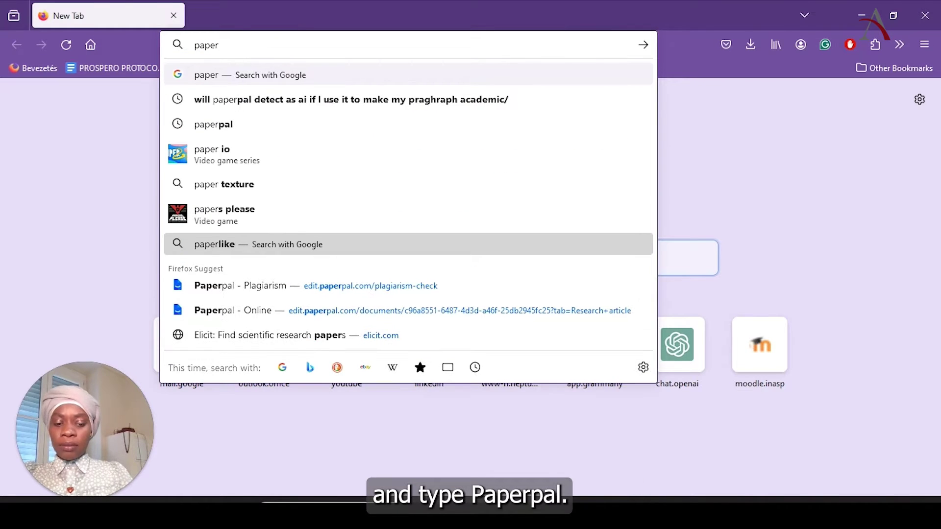
text(pal)
key(Return)
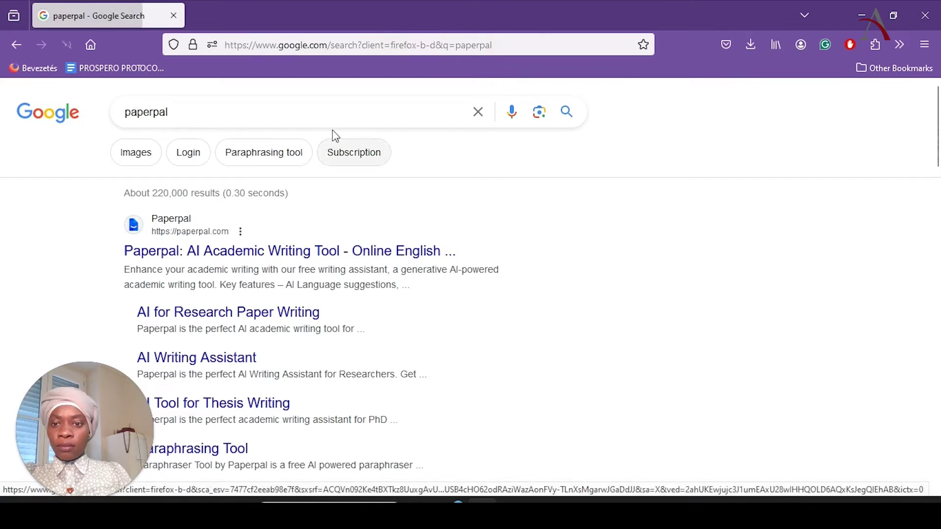
Step: Open paperpal.com and go through Get Started to the Documents dashboard
click(224, 262)
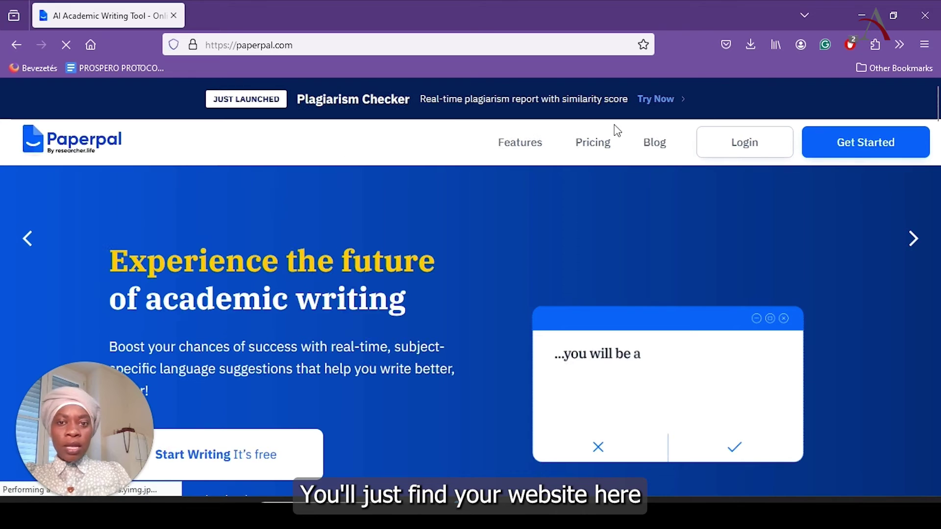
click(860, 147)
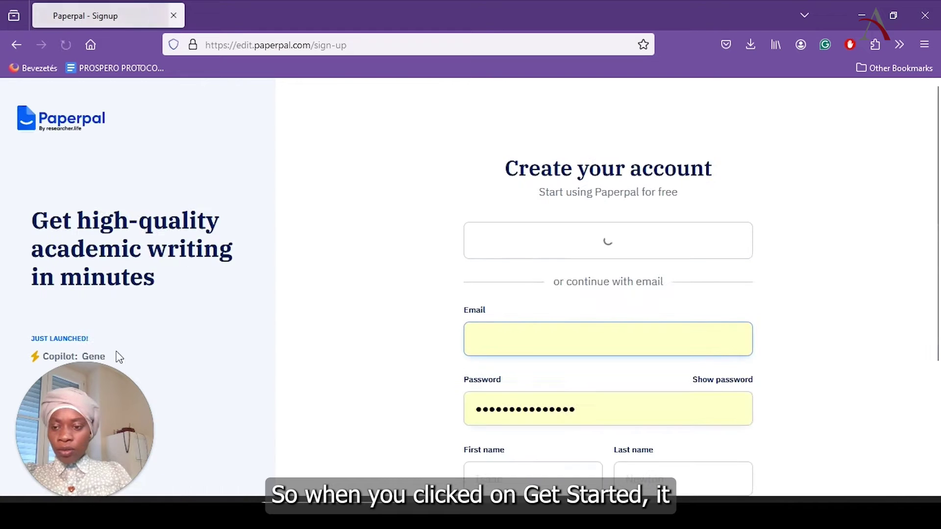
drag(81, 402, 798, 116)
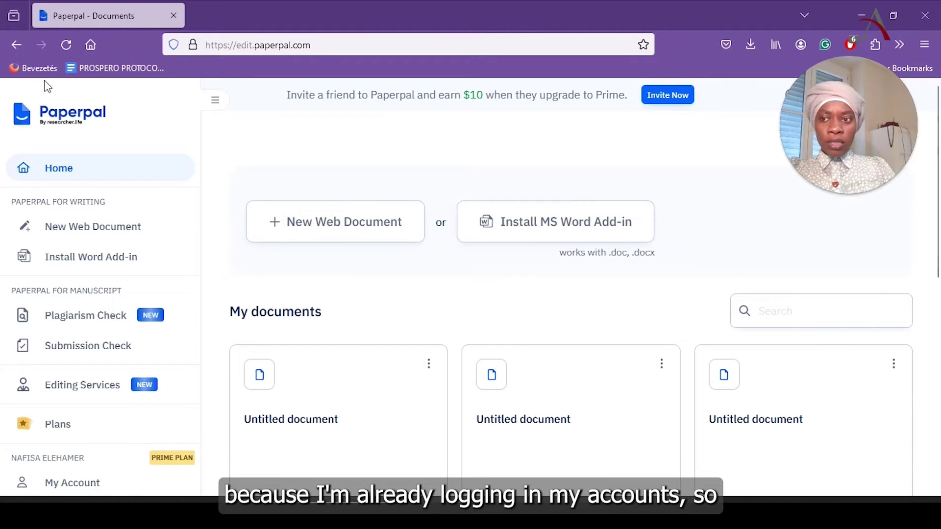
click(19, 48)
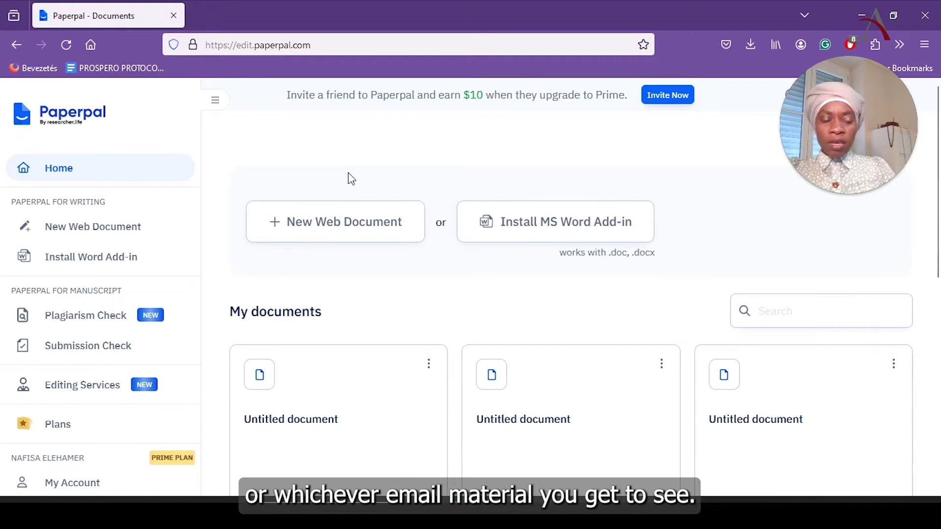
drag(936, 238, 939, 192)
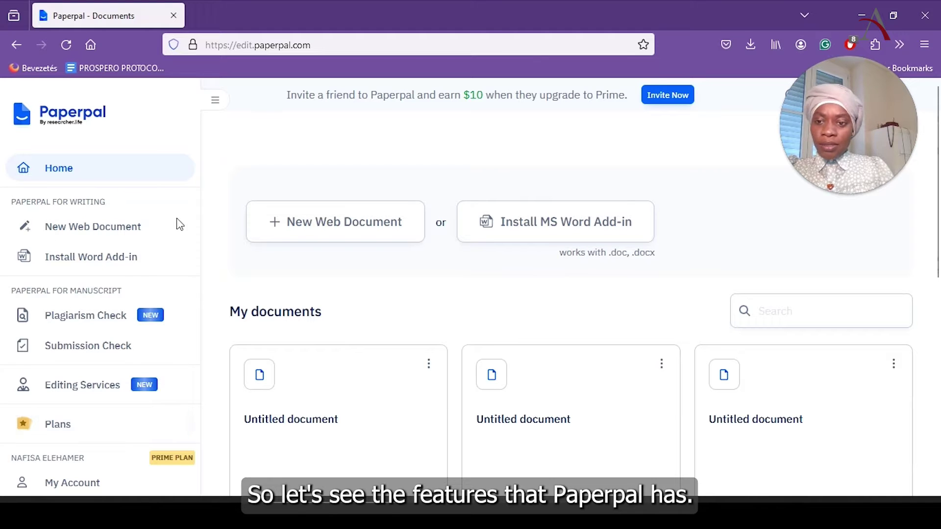
mouse_move(938, 231)
mouse_down()
mouse_move(938, 424)
mouse_move(938, 231)
mouse_up()
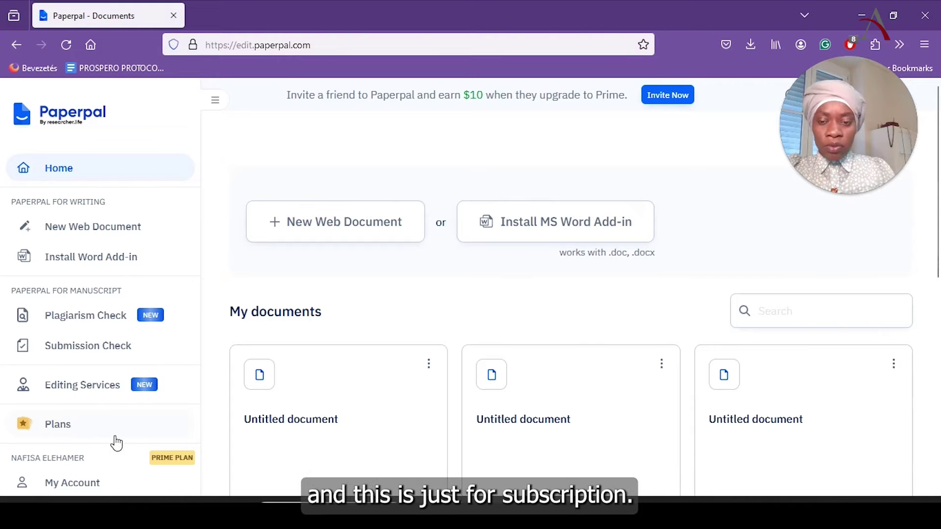
Step: Create a new untitled Paperpal web document and minimise Firefox to the desktop
click(338, 229)
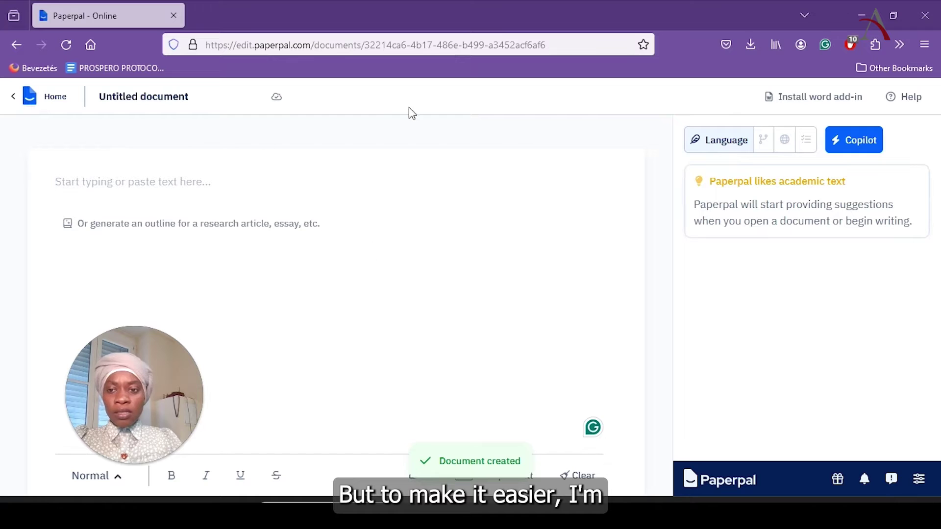
mouse_move(177, 337)
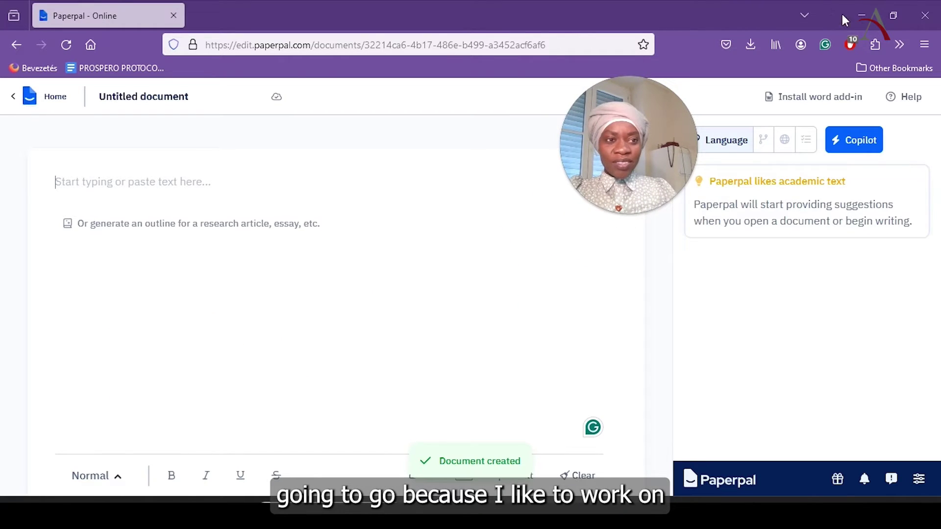
click(856, 11)
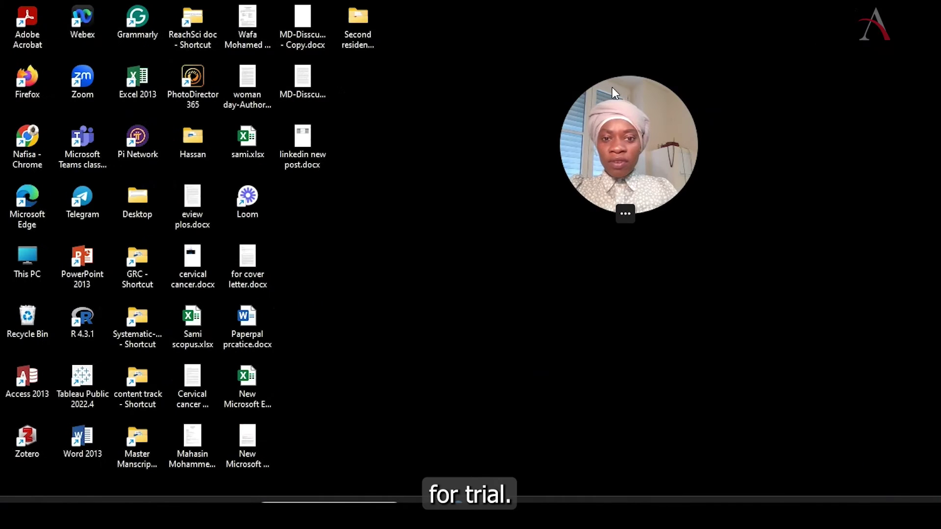
Step: Open Paperpal prcatice.docx from the desktop in Word
drag(612, 87, 732, 49)
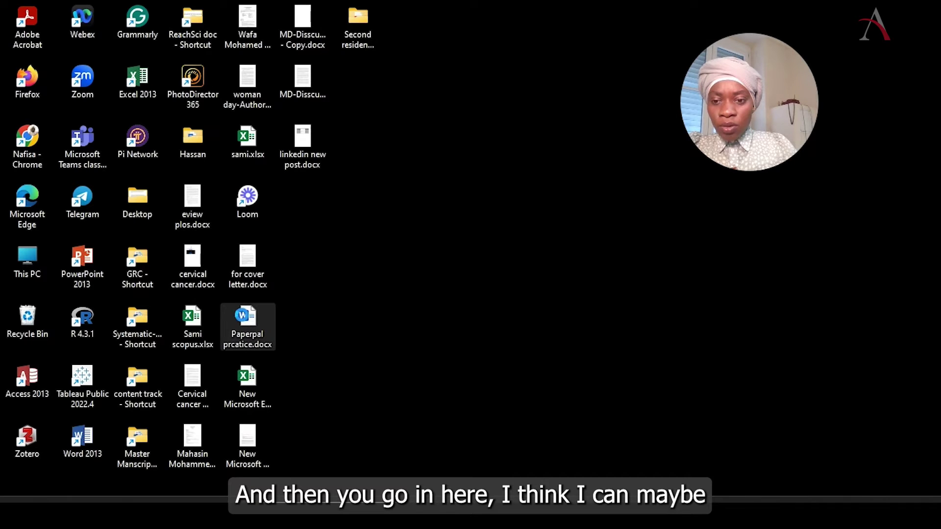
double_click(247, 326)
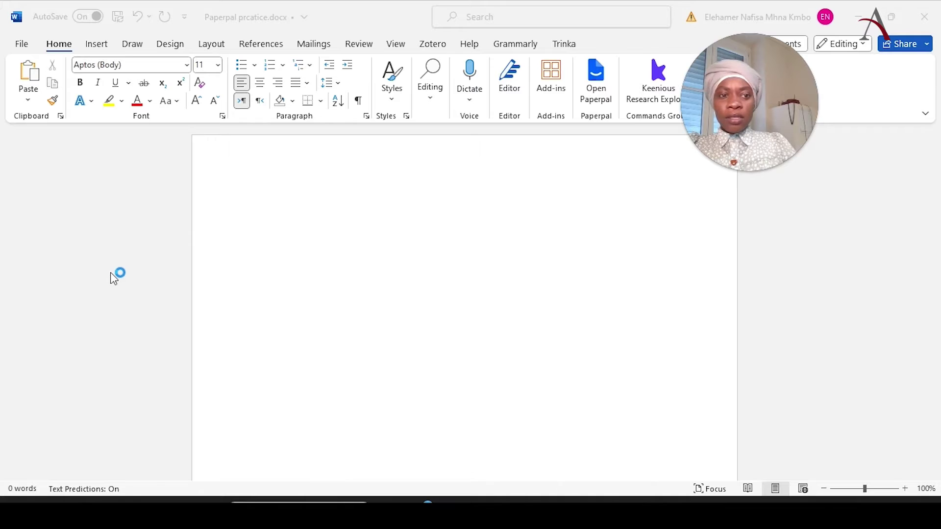
Step: Close the Grammarly pane and open the Paperpal add-in pane in Word
drag(660, 138, 52, 361)
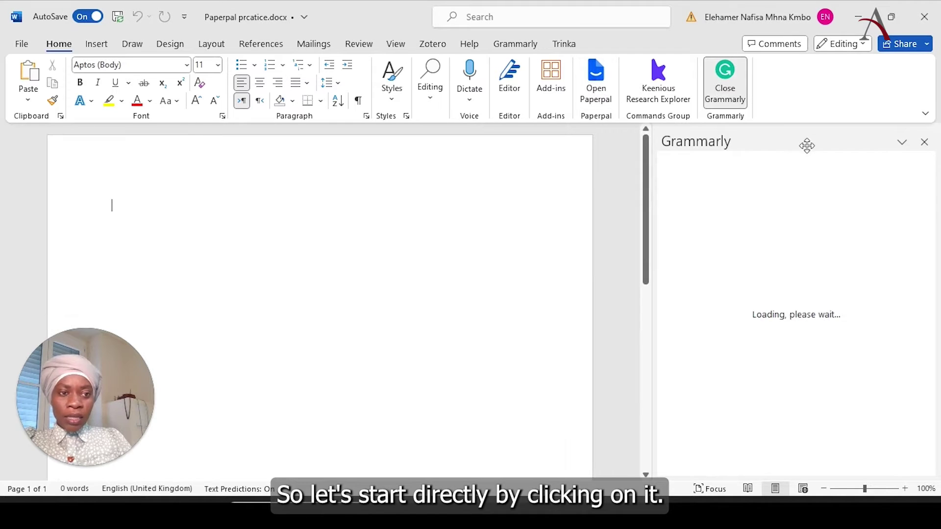
click(924, 142)
click(600, 88)
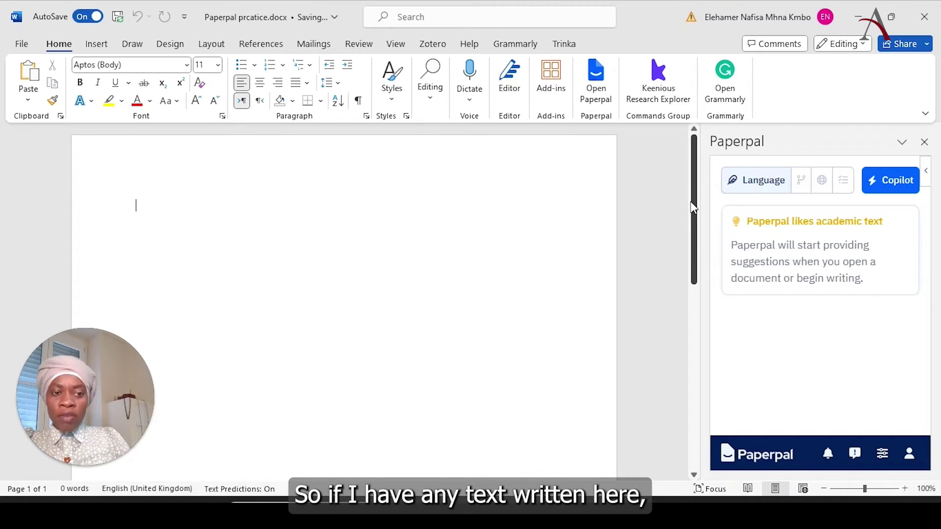
Step: Look through Paperpal's Synonyms, Translation and Consistency features
drag(693, 204, 674, 176)
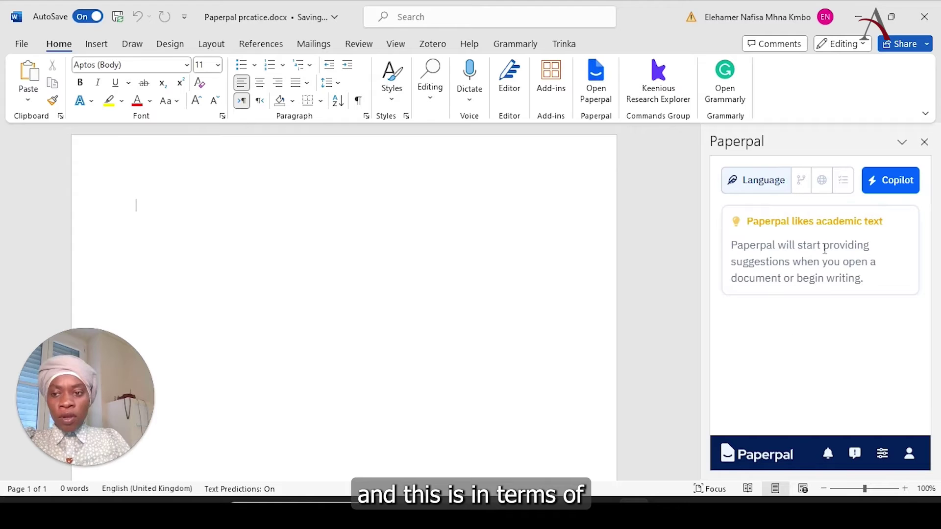
click(802, 181)
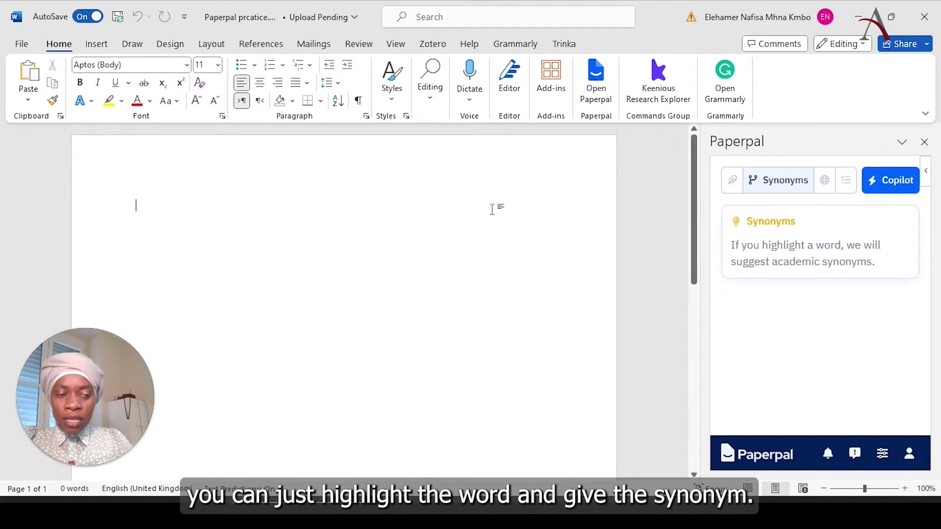
click(826, 190)
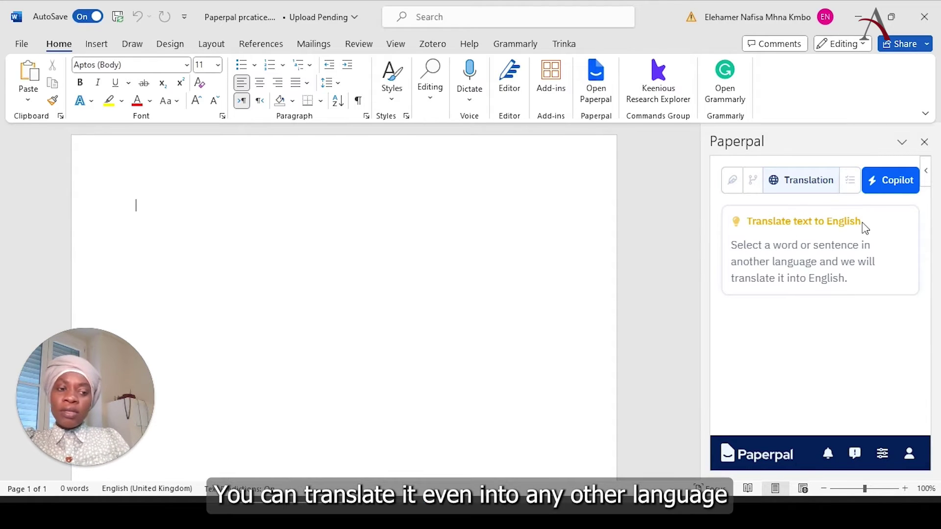
click(848, 180)
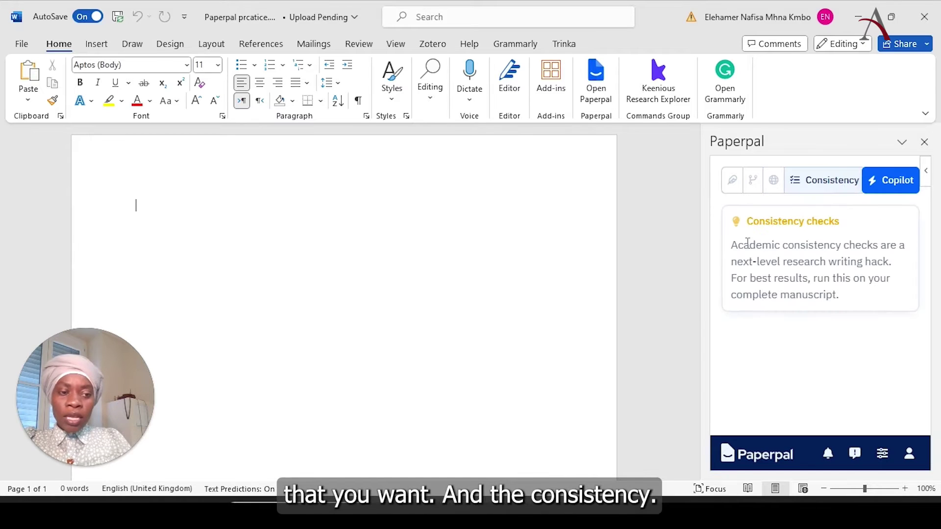
Step: Go to Copilot's Generate options and bring up the Ask Paperpal box
click(894, 188)
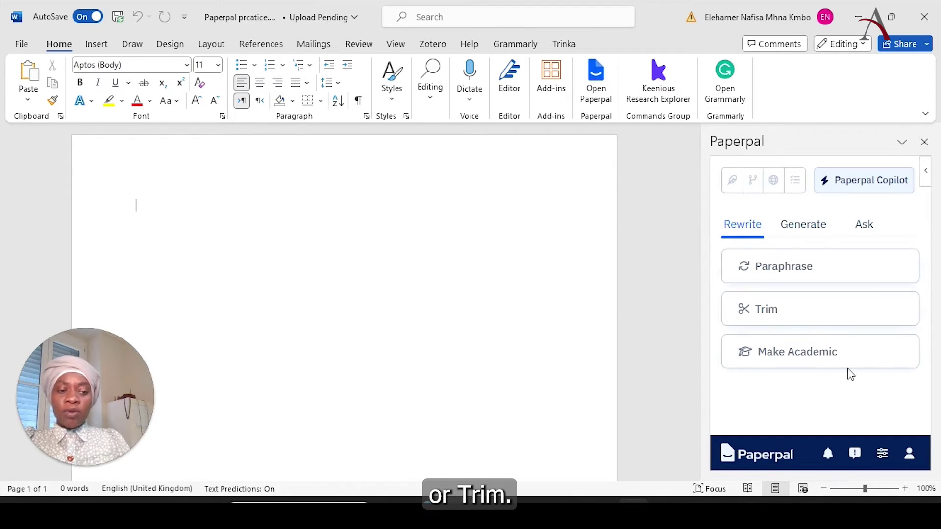
click(804, 227)
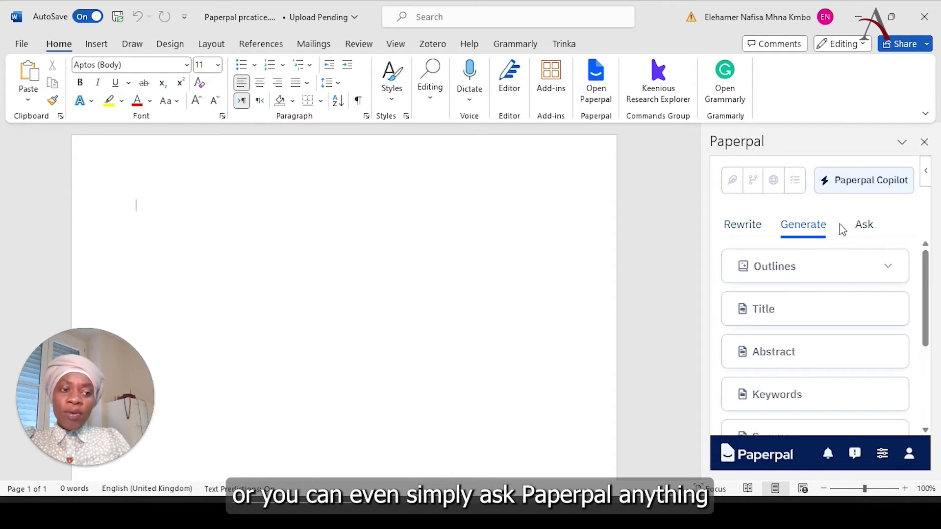
click(880, 231)
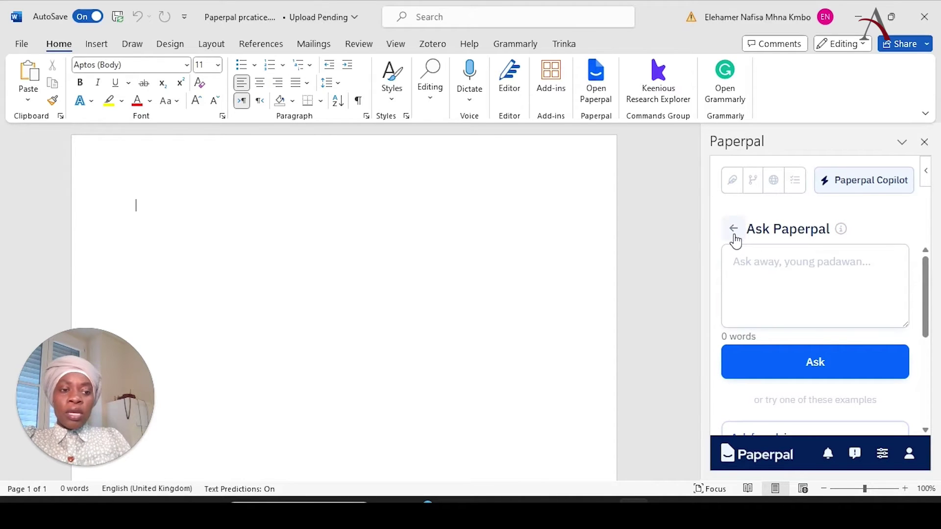
Step: Ask Paperpal Copilot 'what is climate change'
click(781, 259)
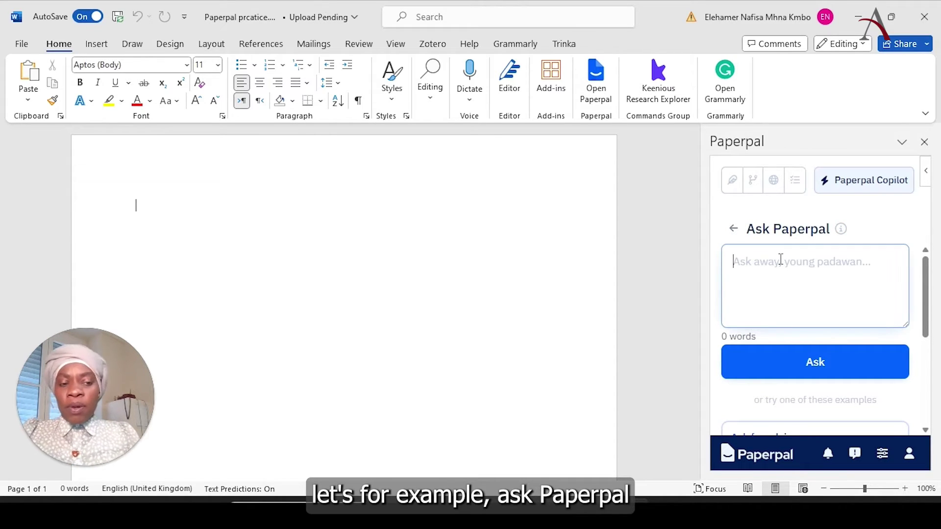
text(what is c)
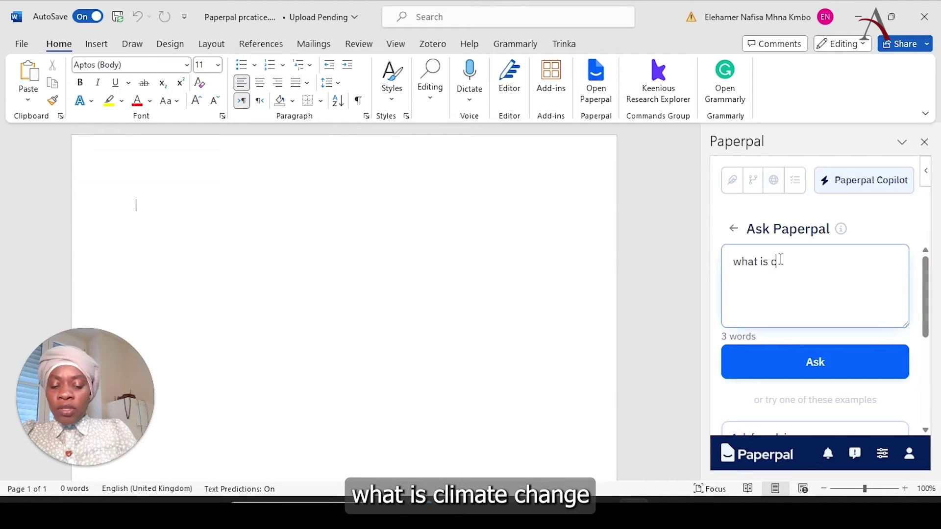
text(limit)
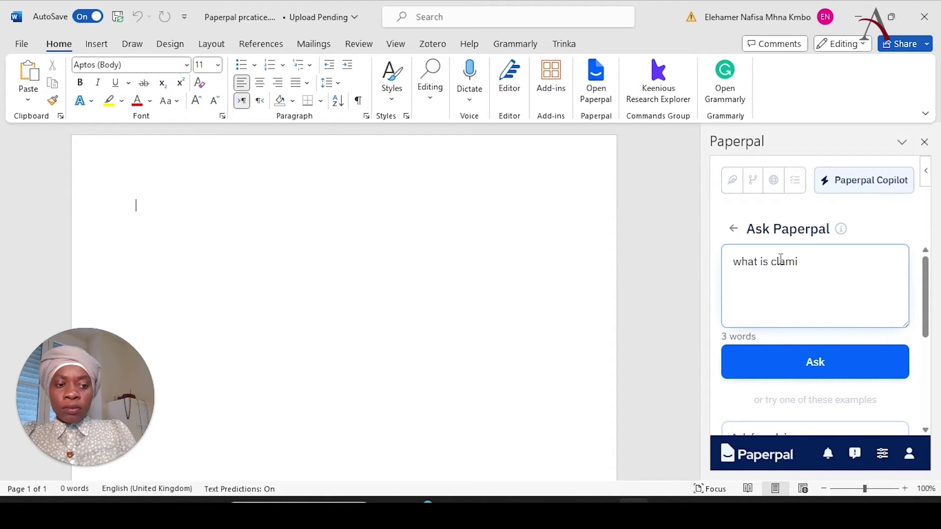
text(e )
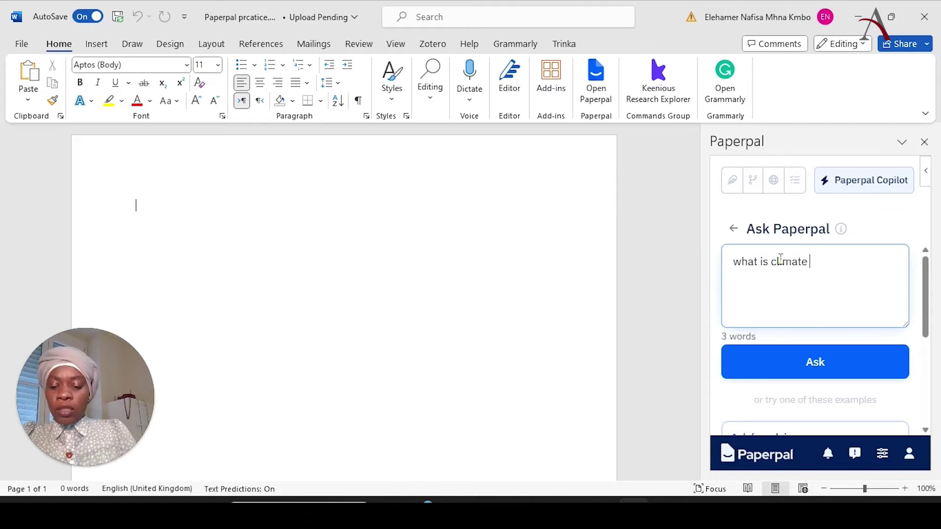
text(ca)
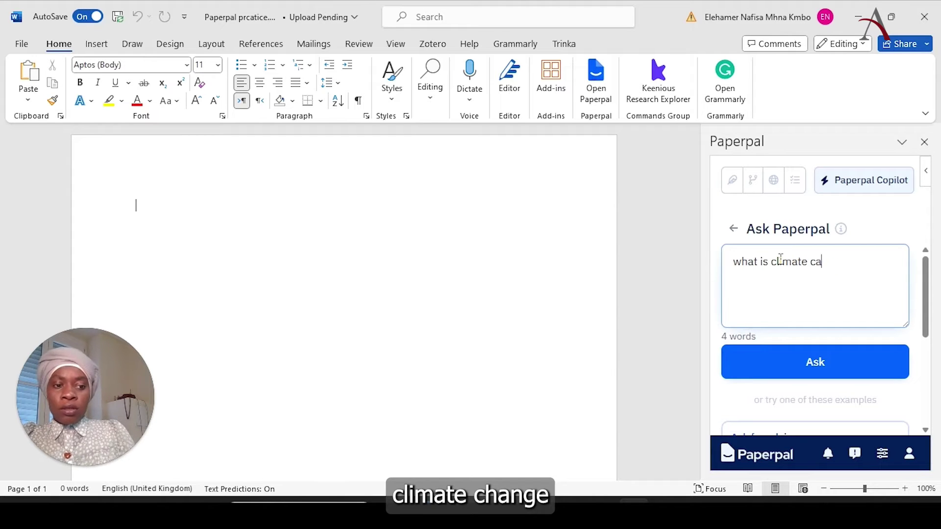
key(BackSpace)
text(hange)
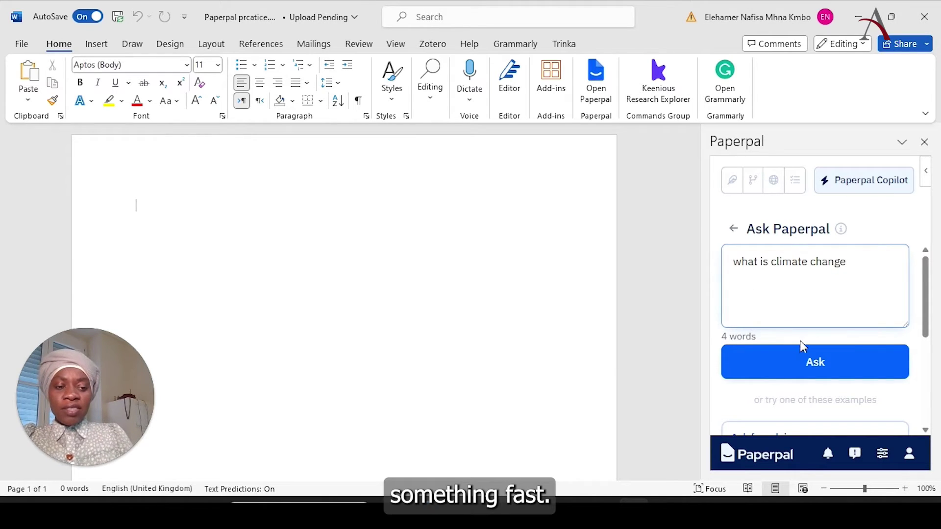
click(799, 362)
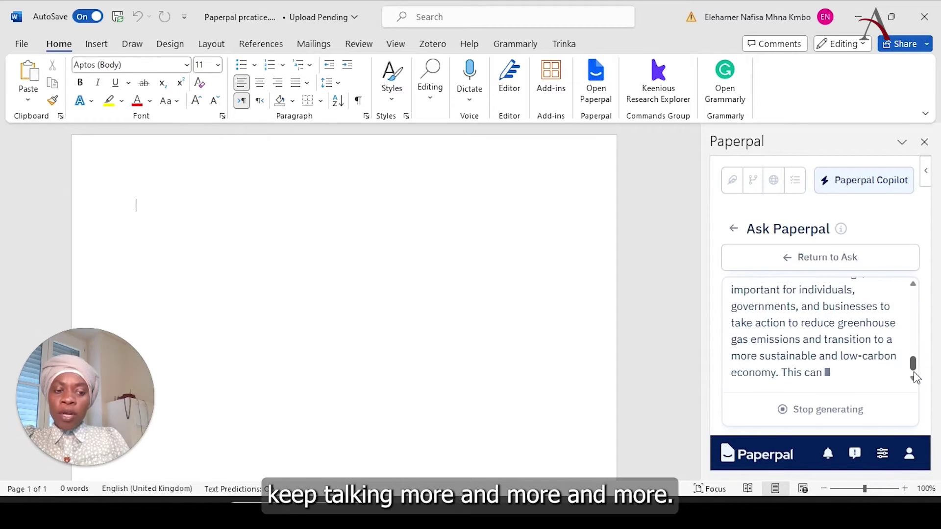
Step: Read through the finished answer and return to Copilot's Rewrite options
scroll(915, 370, up, 1)
scroll(916, 362, up, 2)
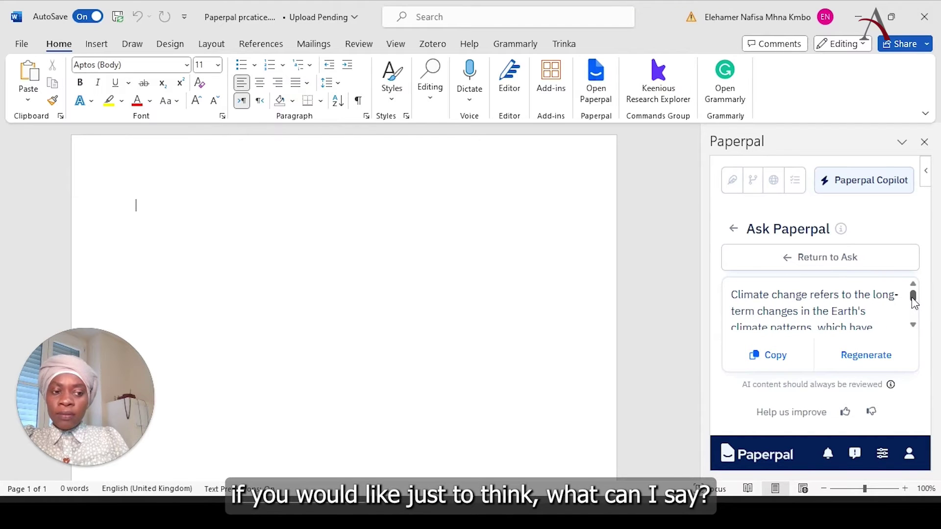
mouse_move(914, 303)
mouse_down()
mouse_move(915, 329)
mouse_move(915, 296)
mouse_up()
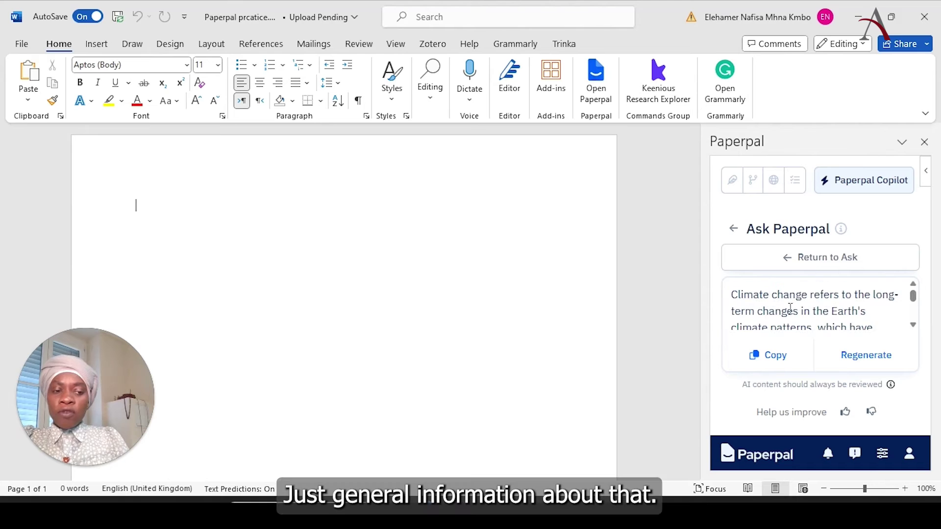
click(734, 230)
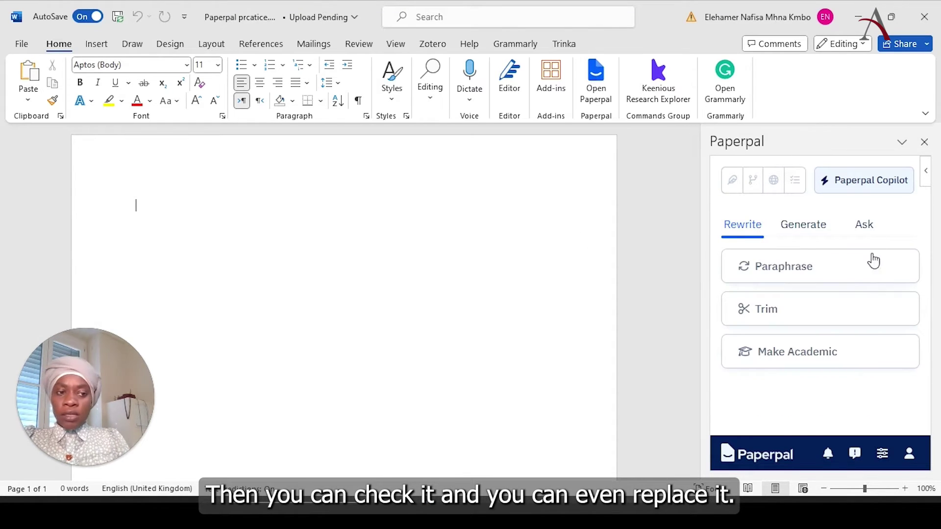
Step: Show Copilot's Generate tab with Outlines expanded to Research article, Case report and Essay
click(807, 230)
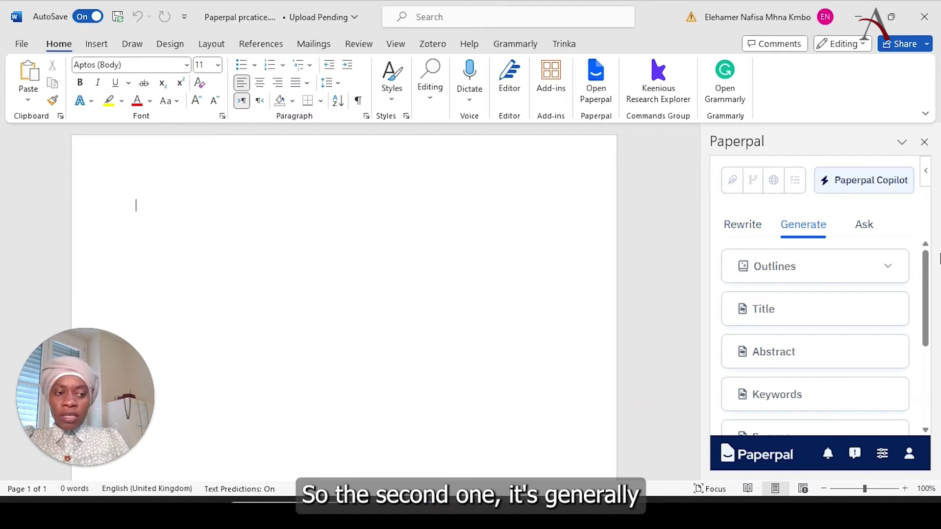
drag(929, 282, 926, 235)
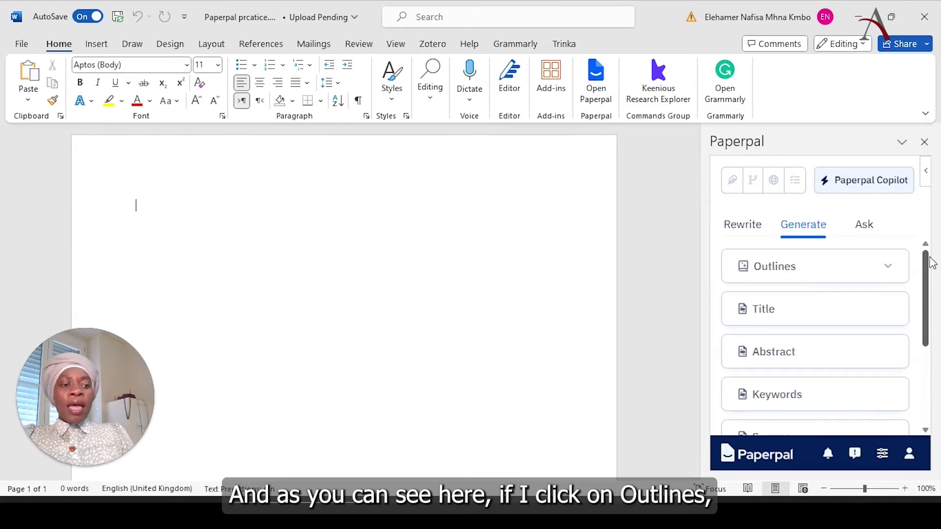
click(899, 271)
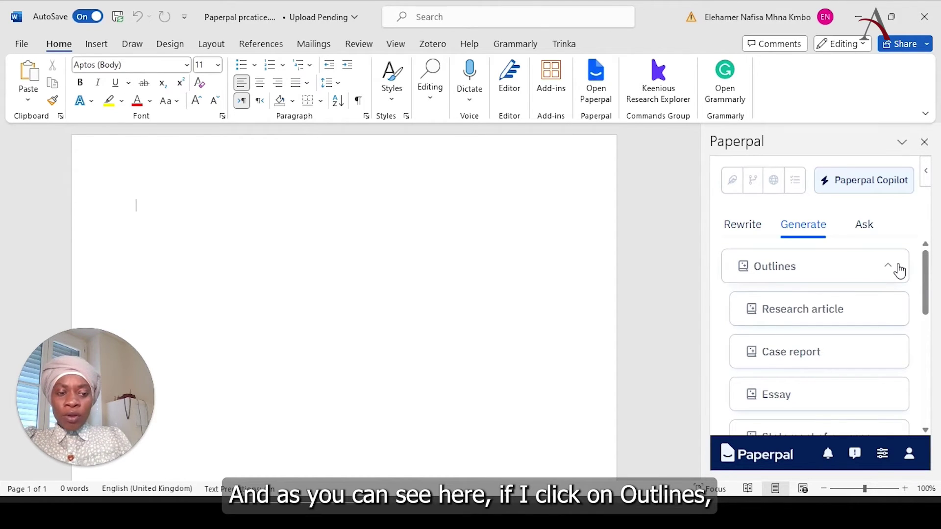
drag(925, 284, 925, 411)
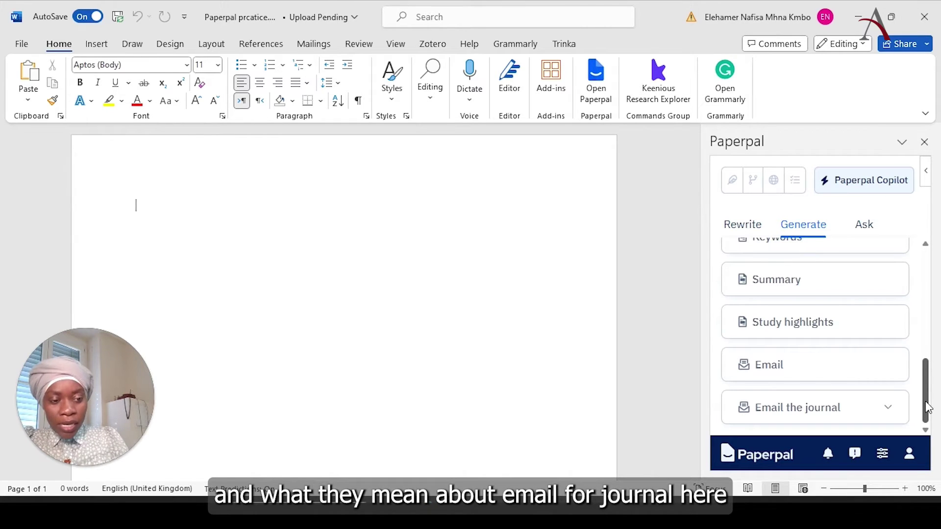
drag(926, 406, 935, 270)
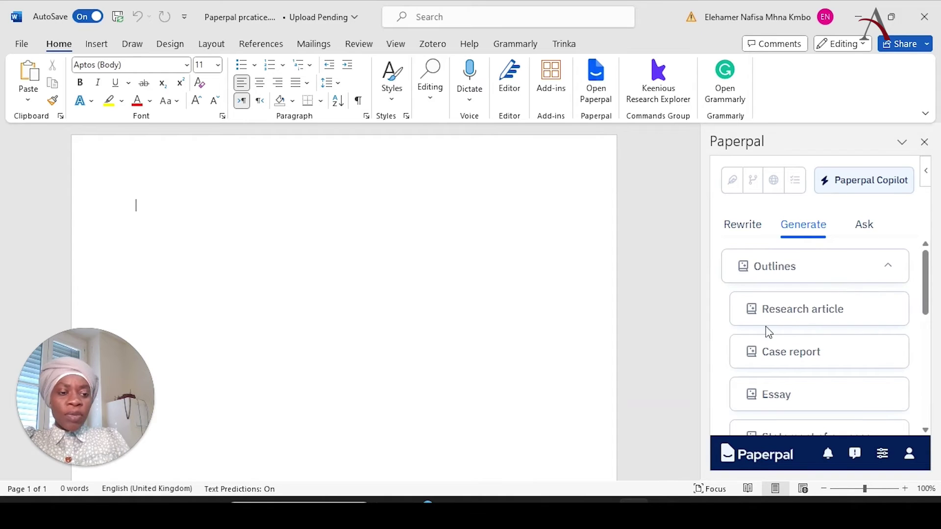
Step: Start a Research article outline with section Introduction and field Medicine, then focus the description box
click(823, 316)
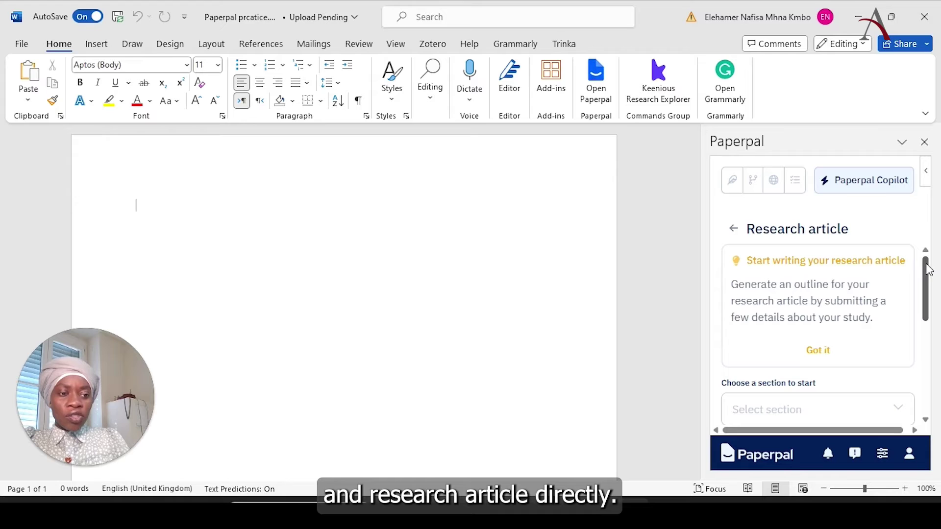
drag(928, 269, 928, 312)
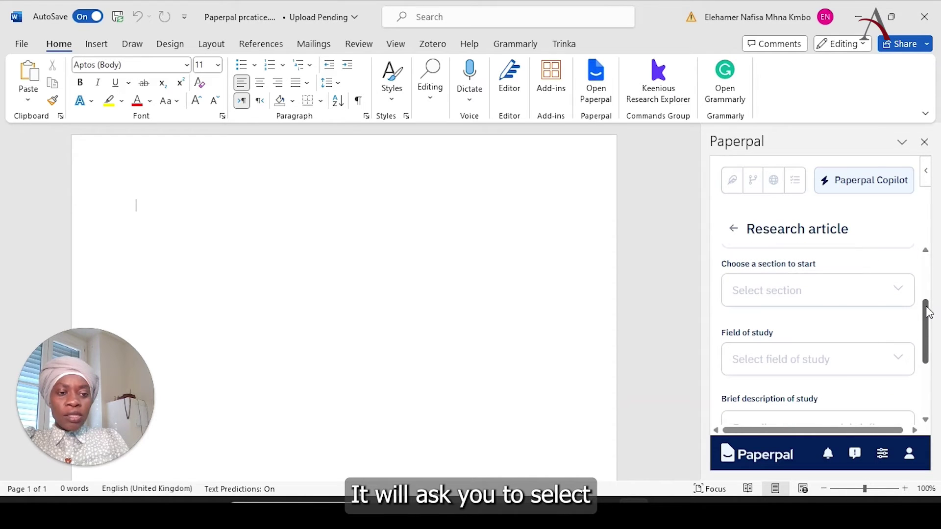
click(897, 294)
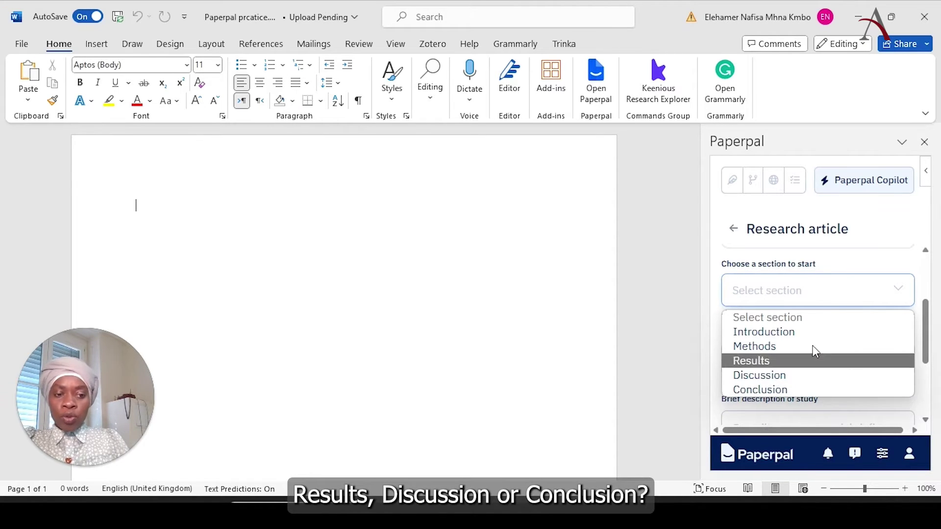
click(809, 332)
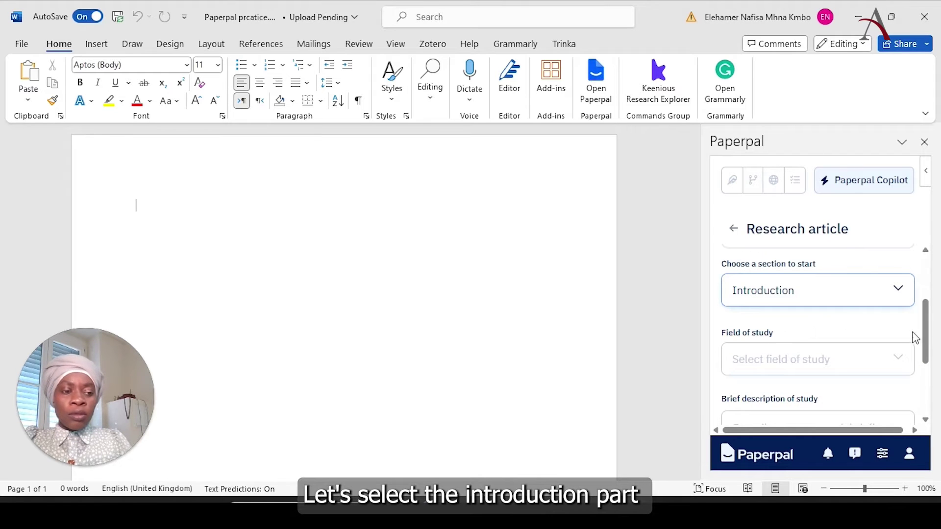
scroll(925, 343, down, 3)
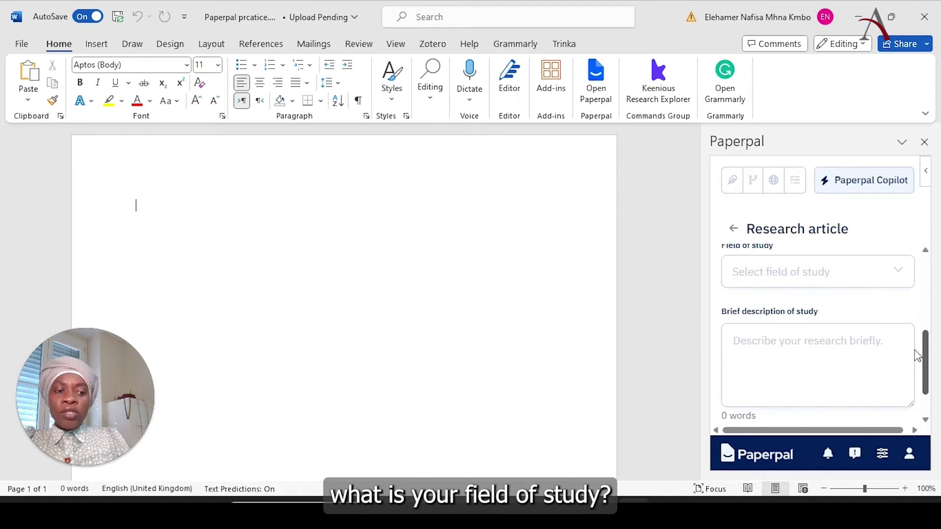
click(903, 278)
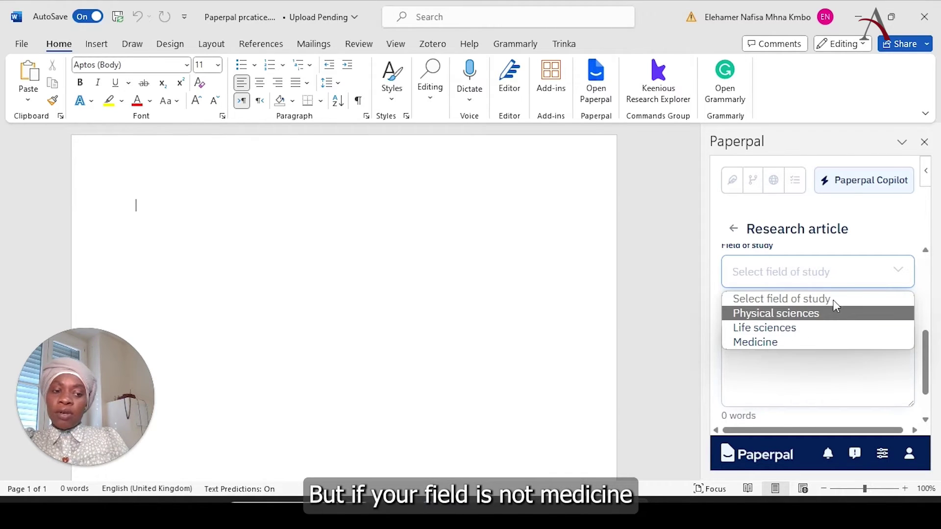
click(821, 342)
click(795, 353)
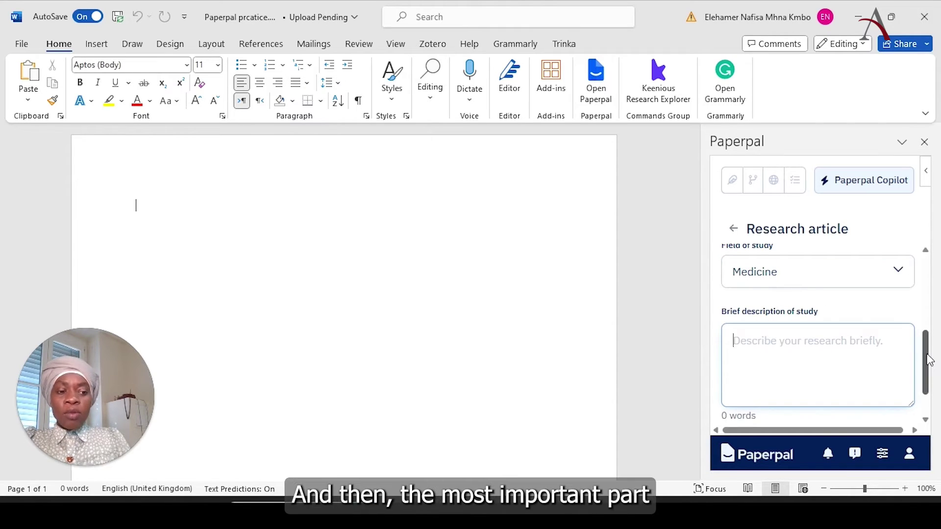
drag(929, 360, 924, 383)
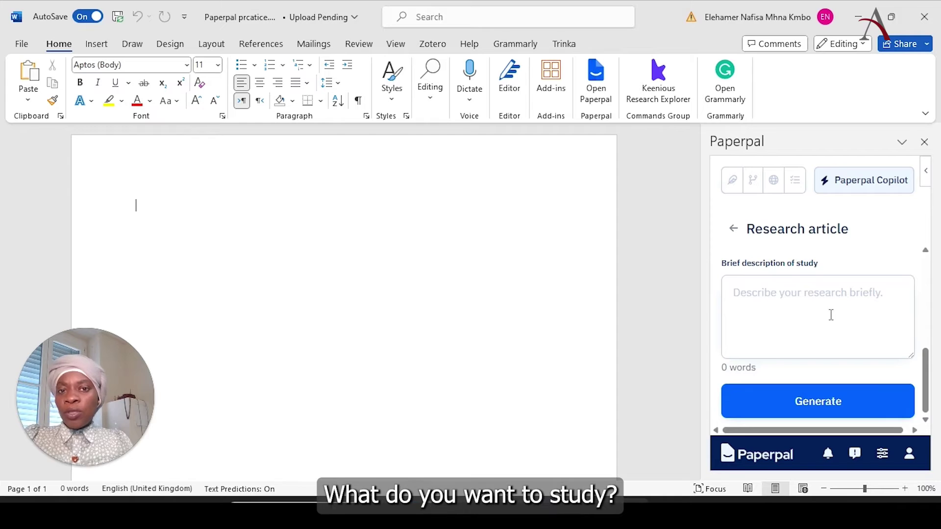
click(791, 300)
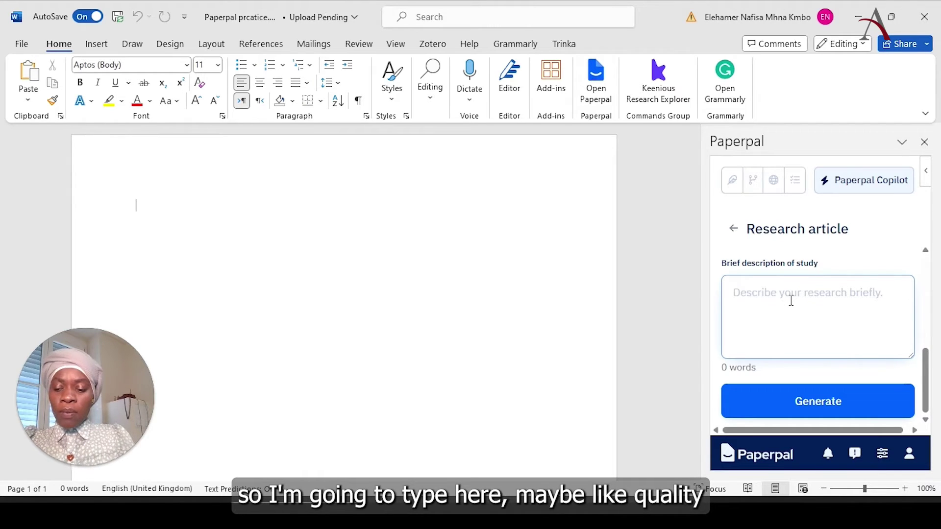
Step: Describe the study as 'quality of hypertension care in Hungary, mixed method observational study' and generate the Introduction
text(quality)
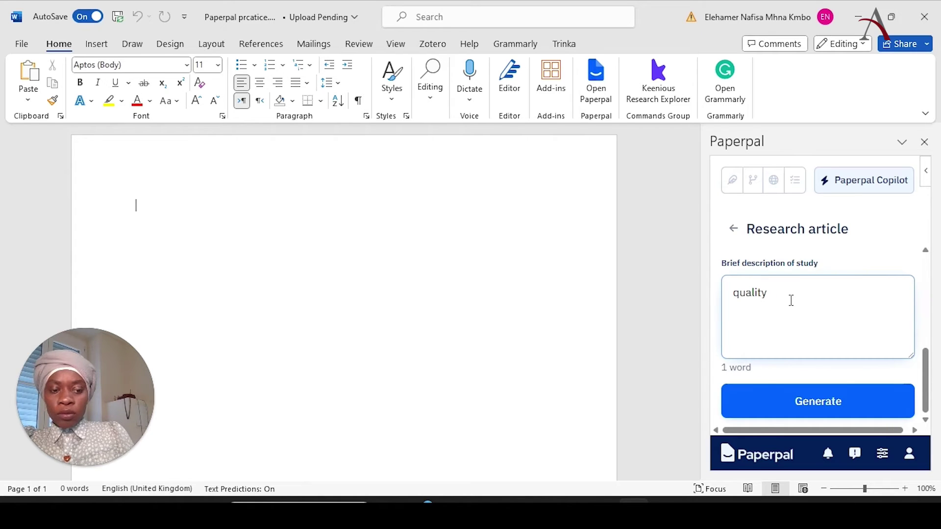
text( of hyper)
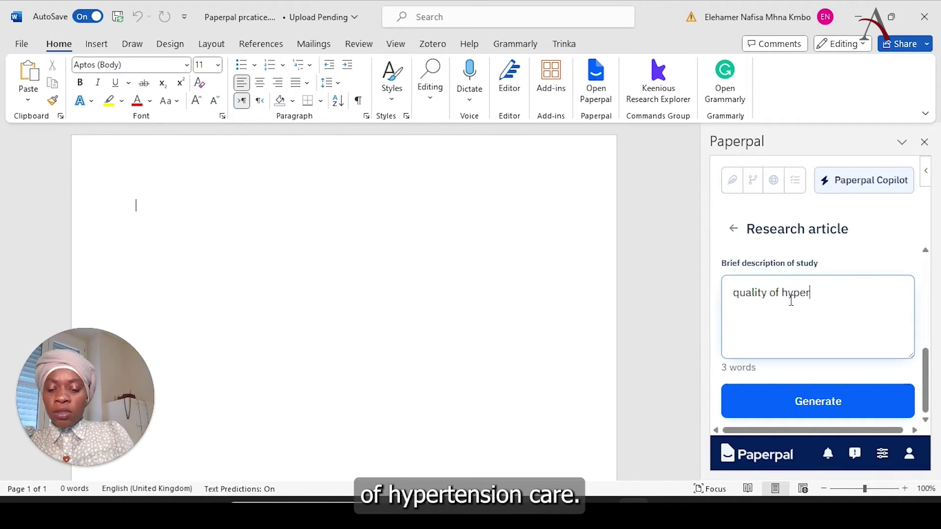
text(tension c)
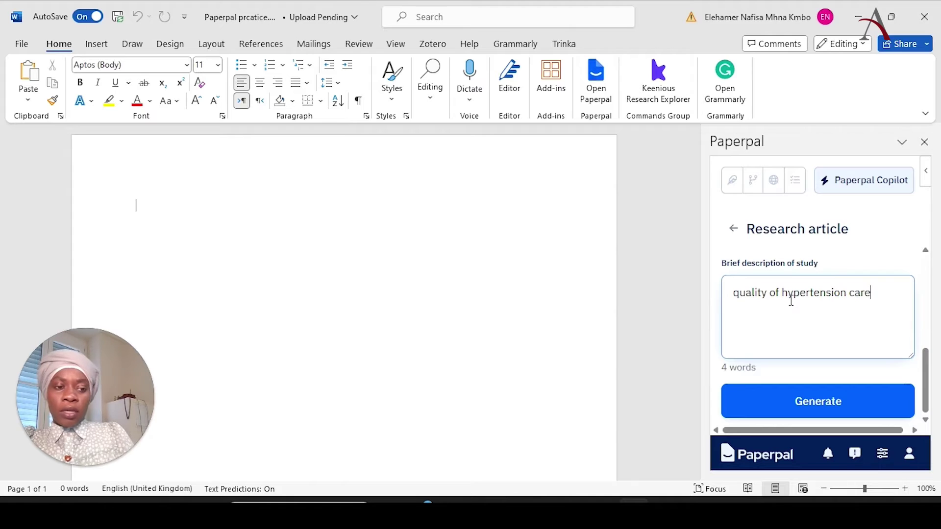
text(are)
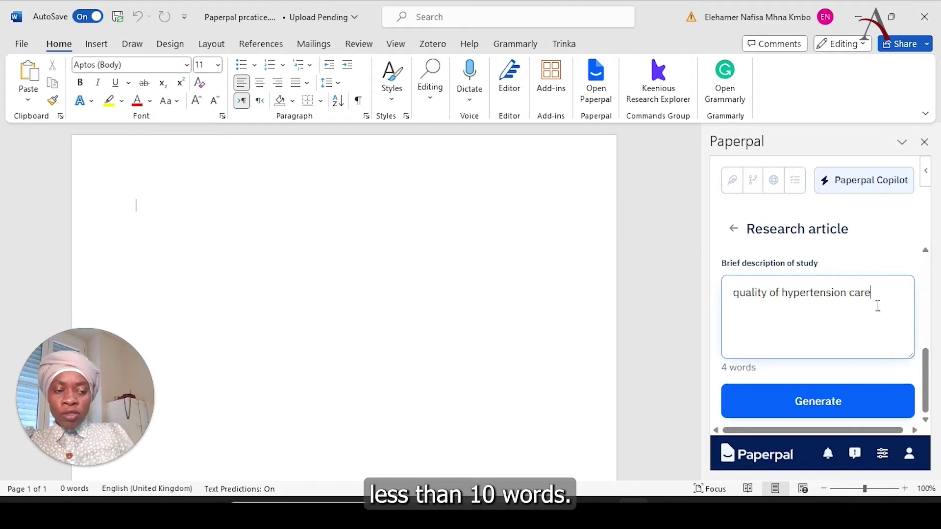
click(822, 412)
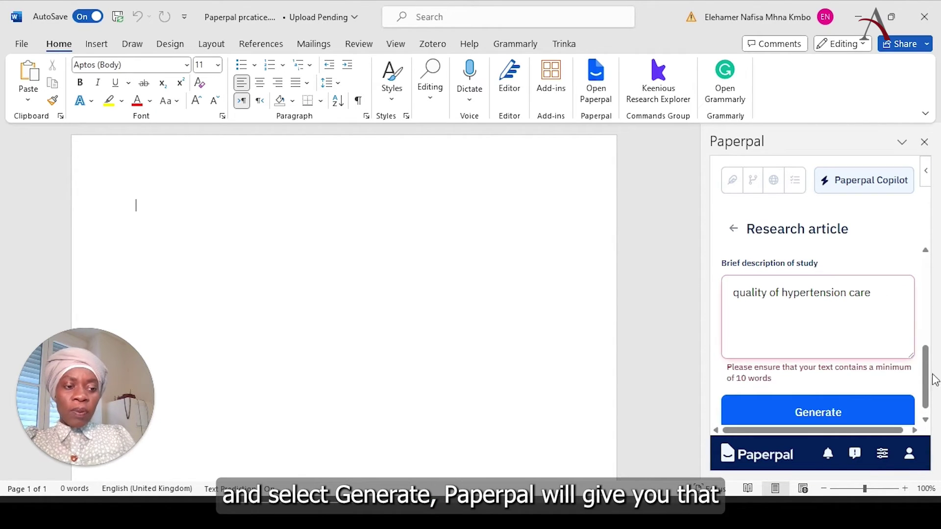
drag(928, 375, 930, 384)
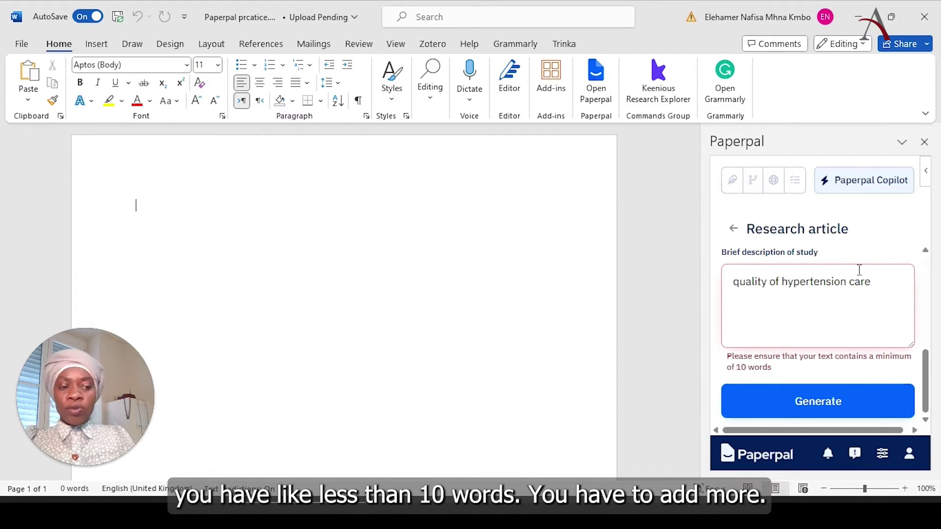
text(, miexe)
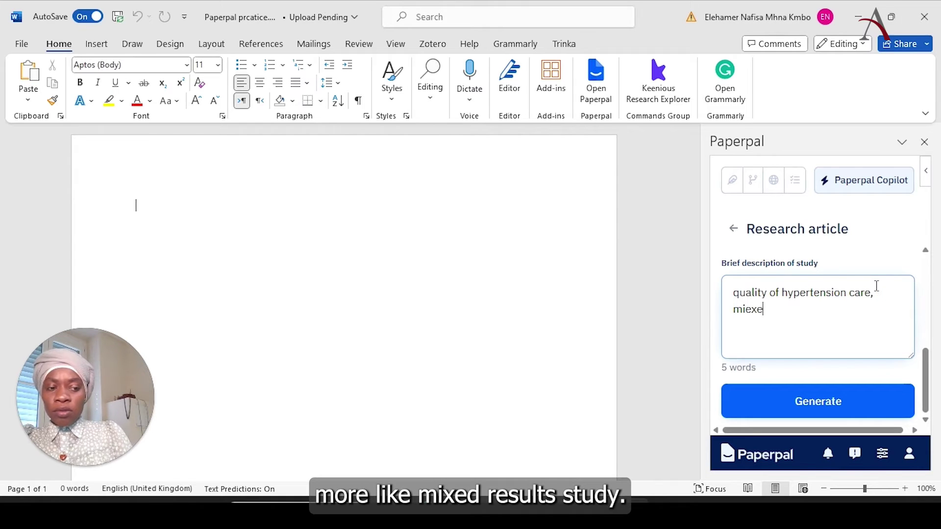
key(BackSpace)
key(BackSpace)
key(BackSpace)
text(xed m)
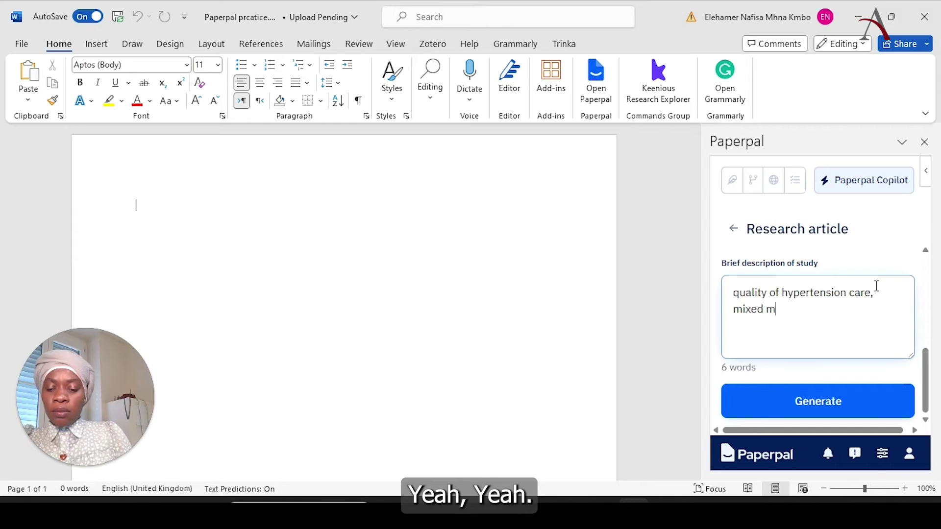
text(eethod s)
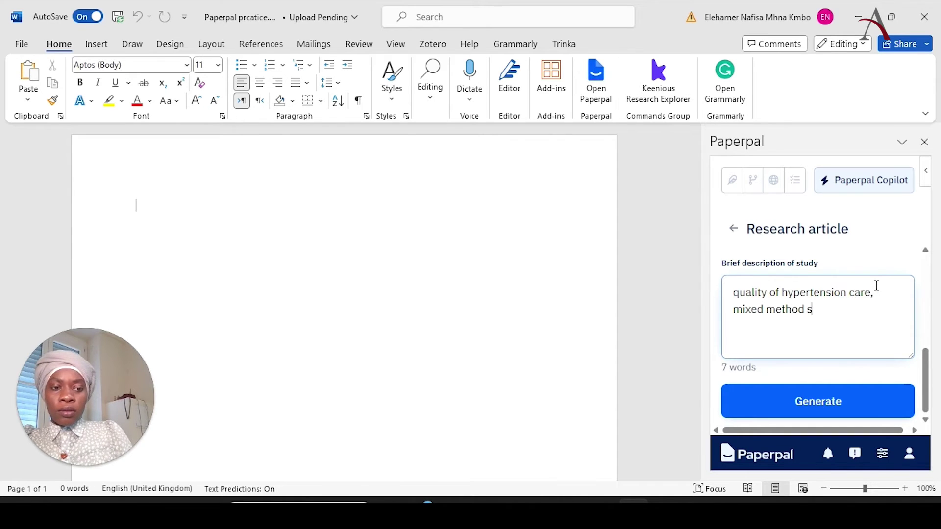
text(tudy,)
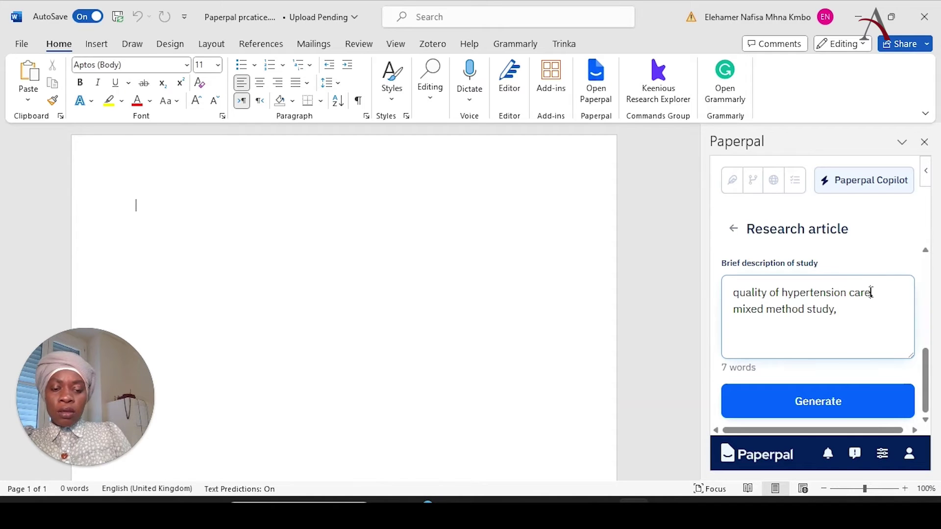
text(n Hungary,)
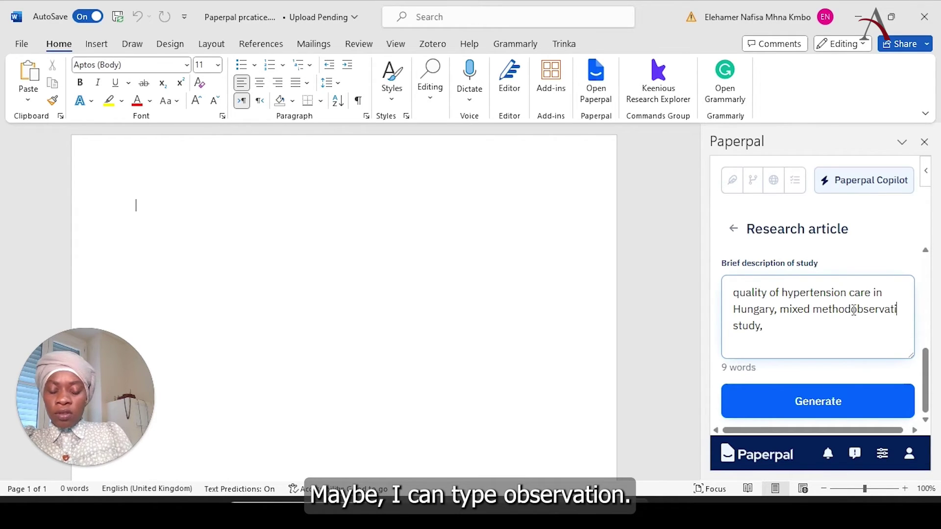
text(onal)
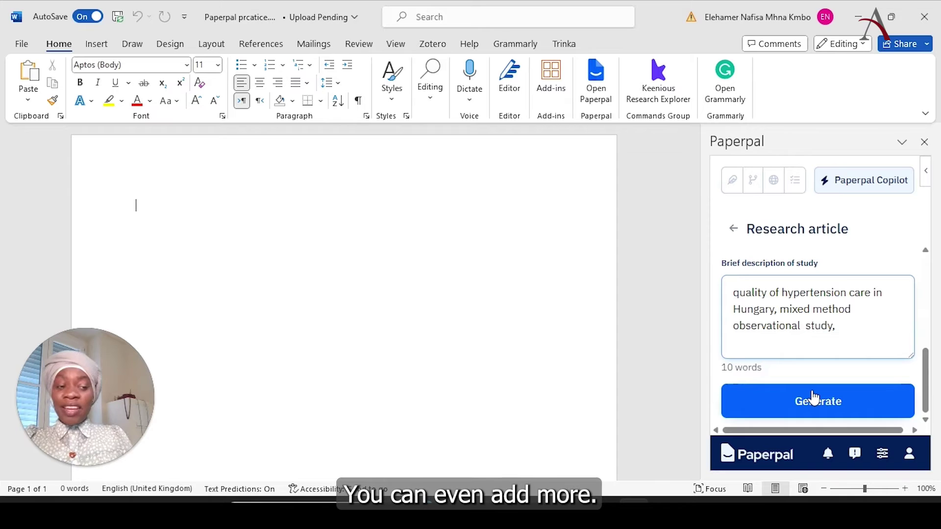
click(808, 408)
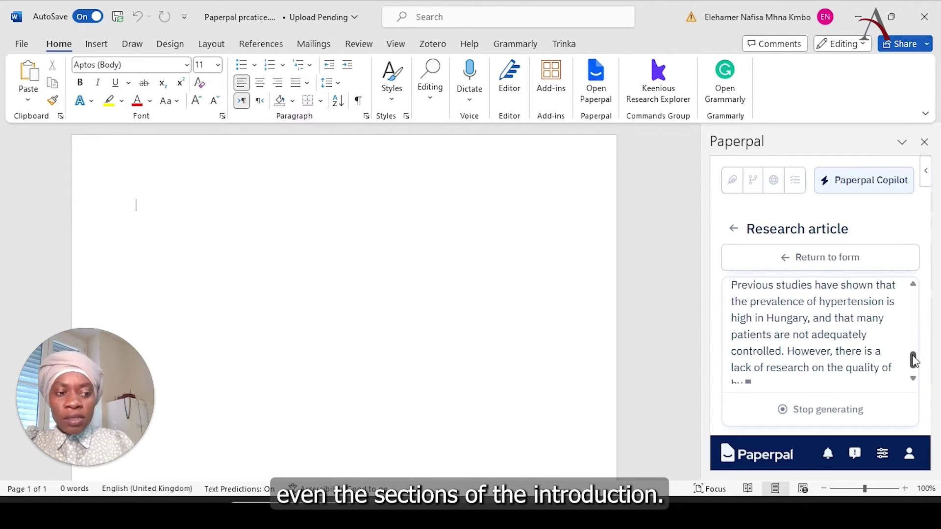
Step: Review the generated Introduction outline and insert it into the document (223 words)
scroll(914, 289, up, 5)
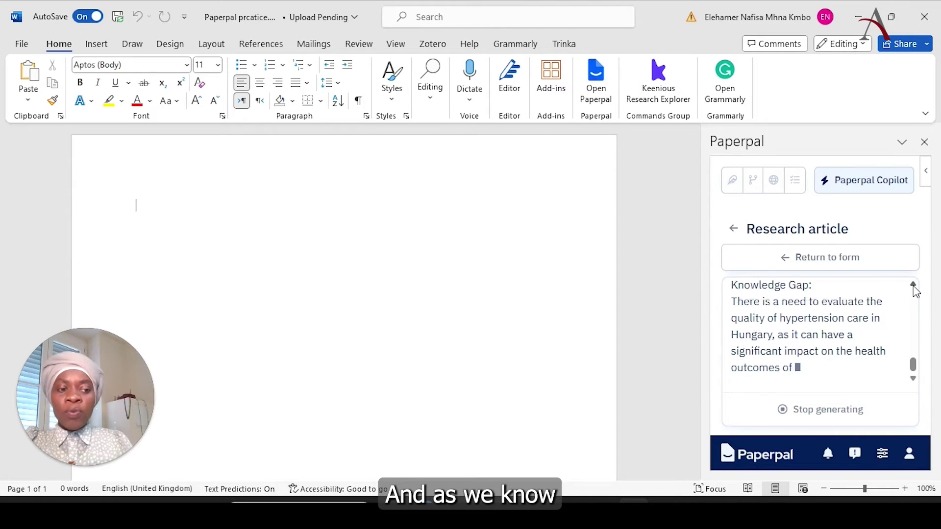
drag(914, 371, 919, 289)
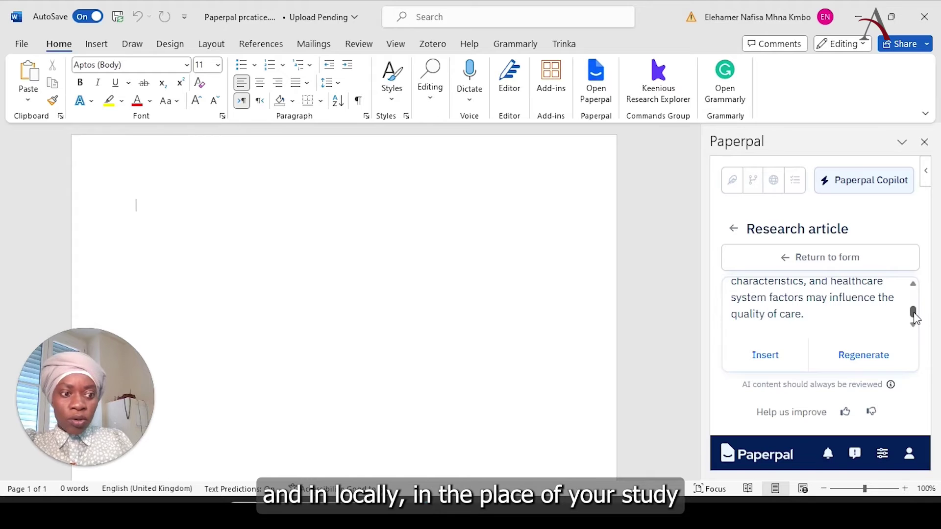
mouse_move(915, 316)
mouse_down()
mouse_move(915, 291)
mouse_move(915, 313)
mouse_up()
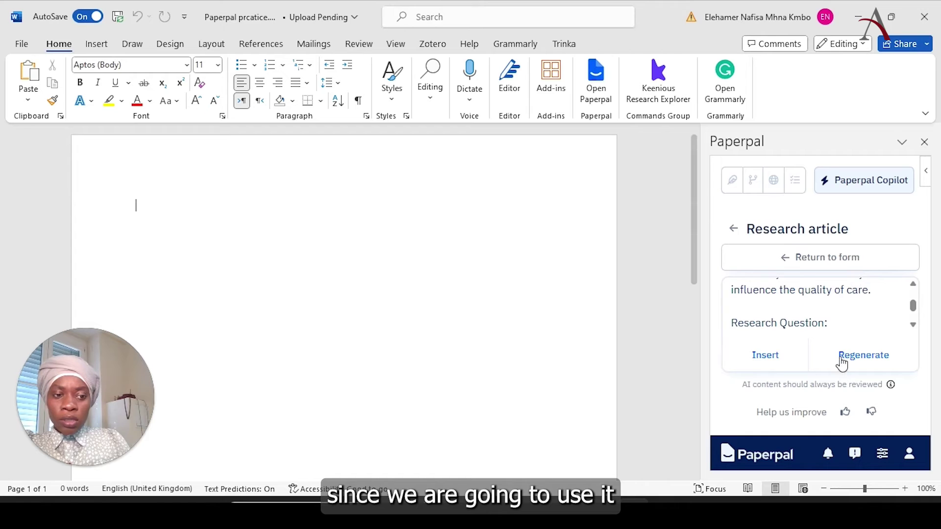
click(767, 361)
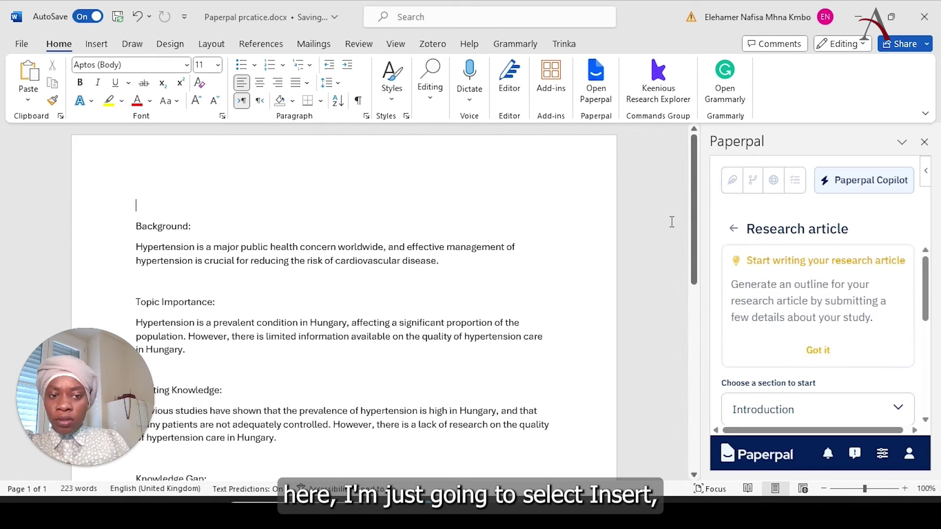
click(118, 361)
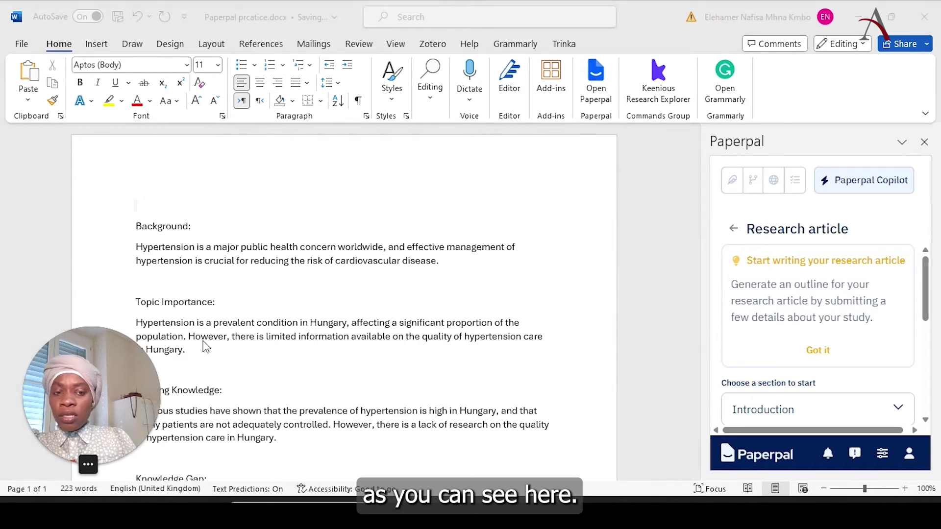
drag(205, 347, 691, 13)
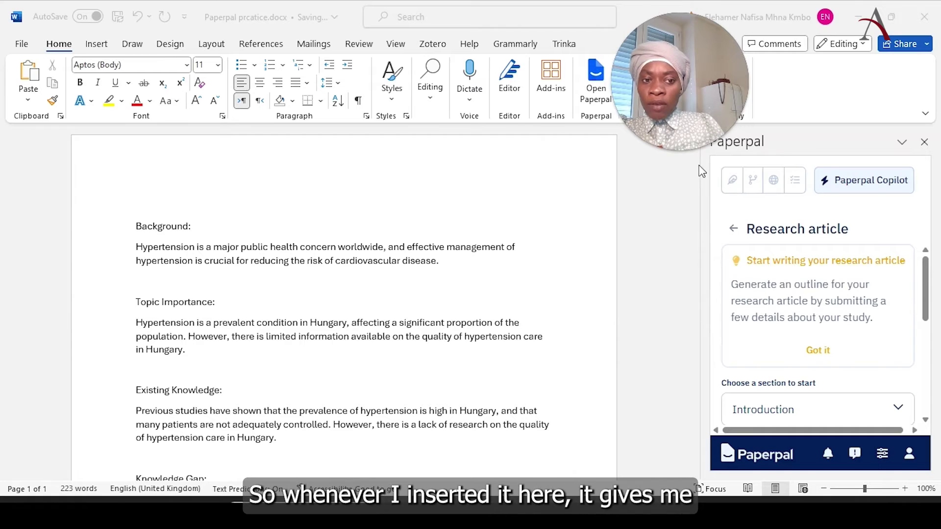
drag(681, 67, 576, 58)
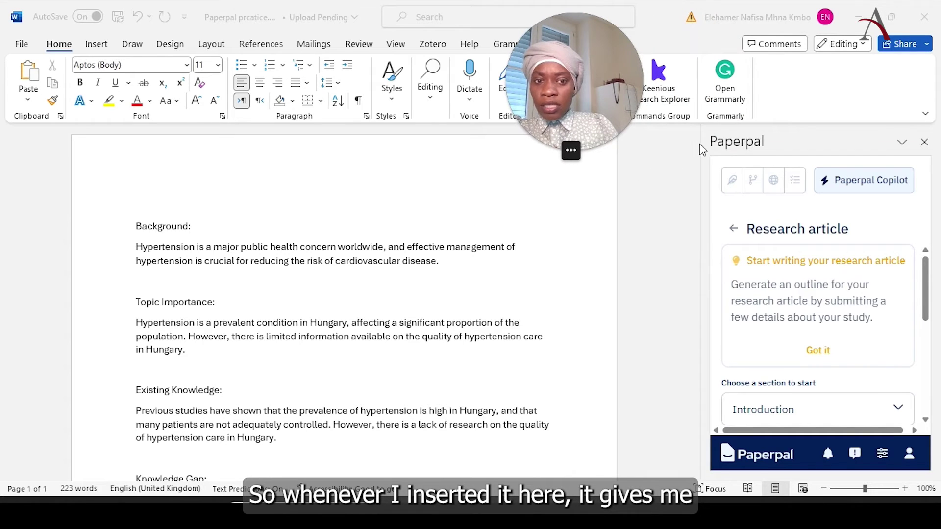
click(696, 163)
drag(693, 169, 684, 438)
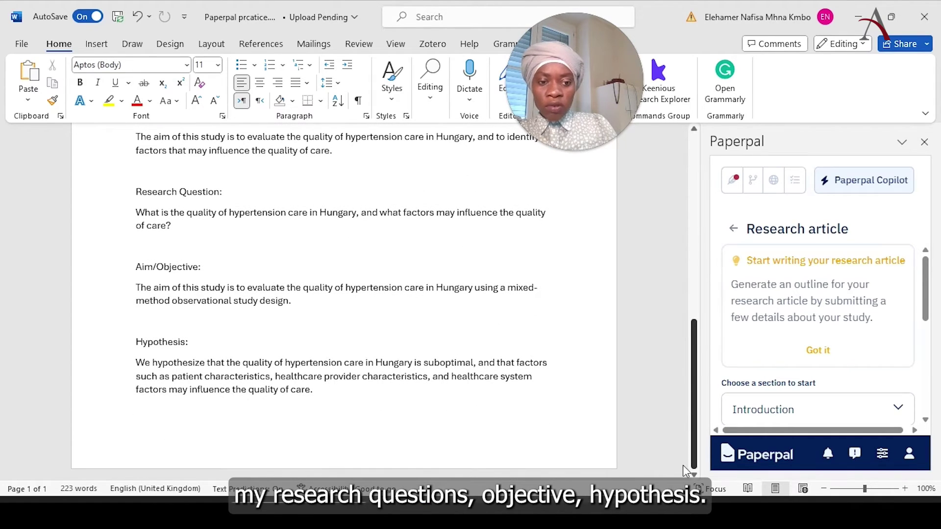
drag(684, 413, 696, 141)
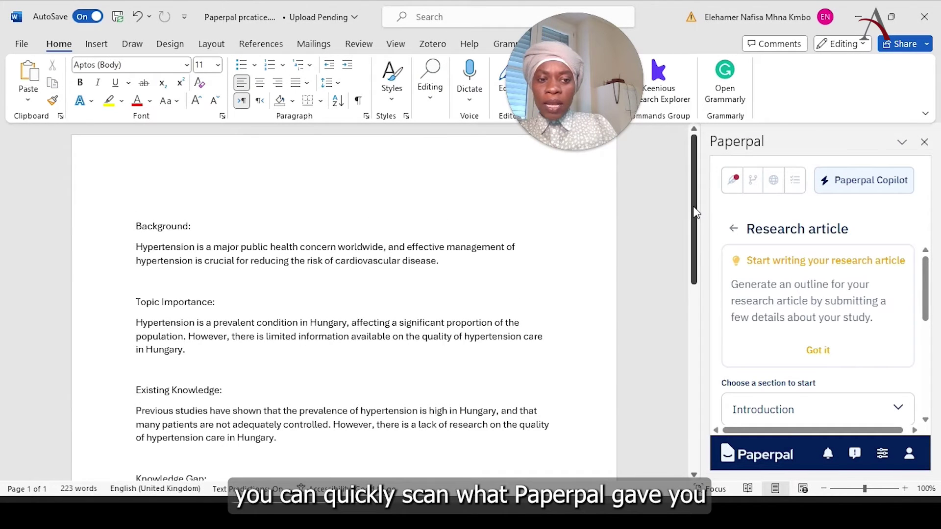
drag(695, 211, 703, 192)
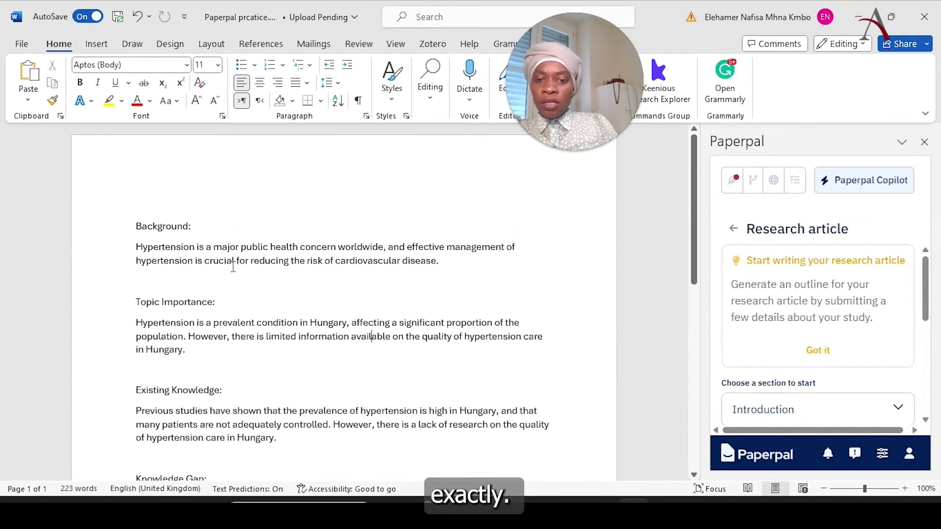
drag(453, 263, 100, 245)
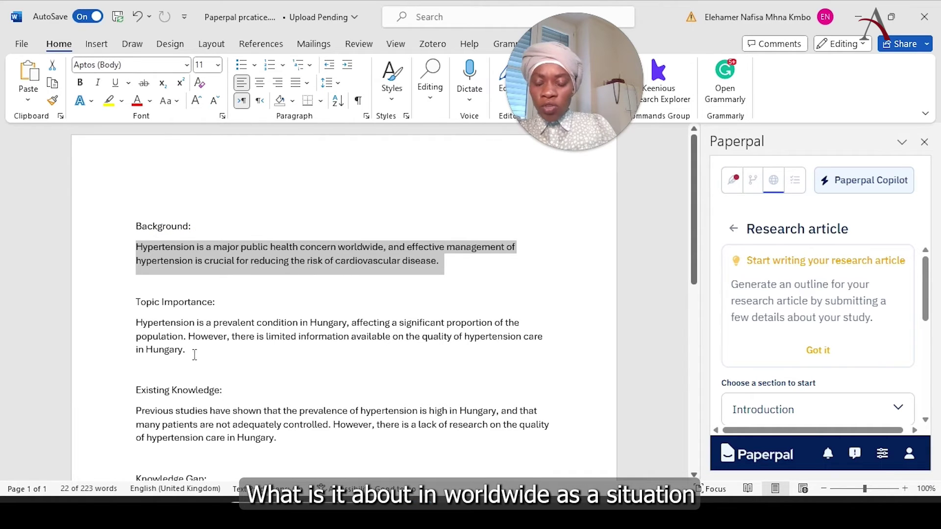
drag(188, 353, 131, 321)
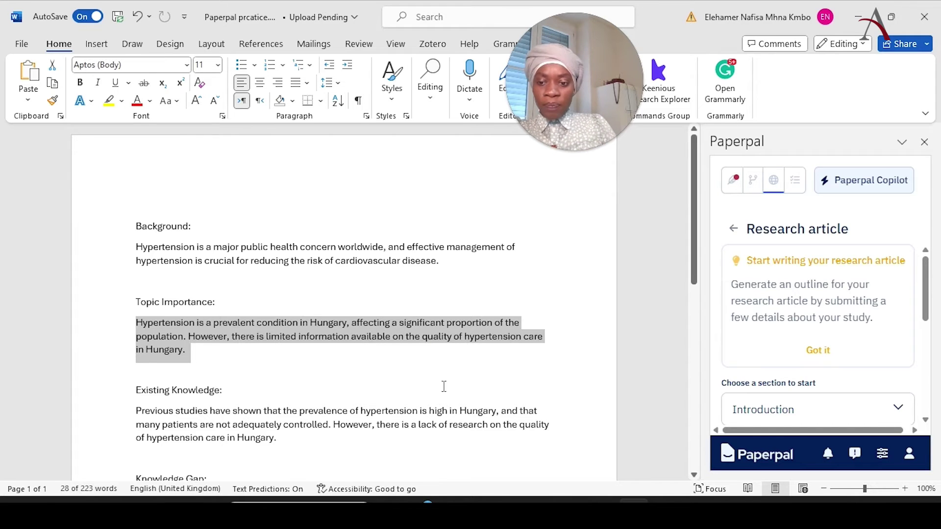
scroll(689, 297, down, 4)
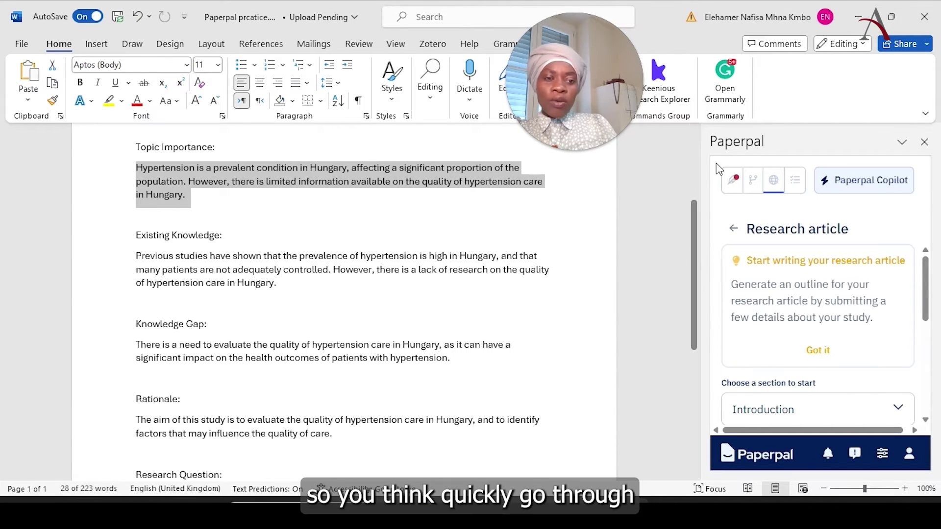
scroll(693, 262, up, 3)
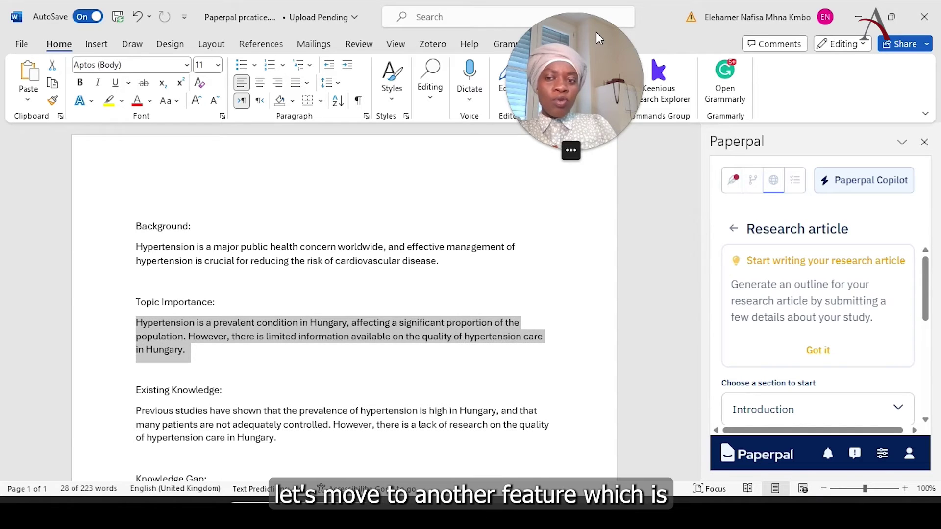
drag(596, 32, 63, 392)
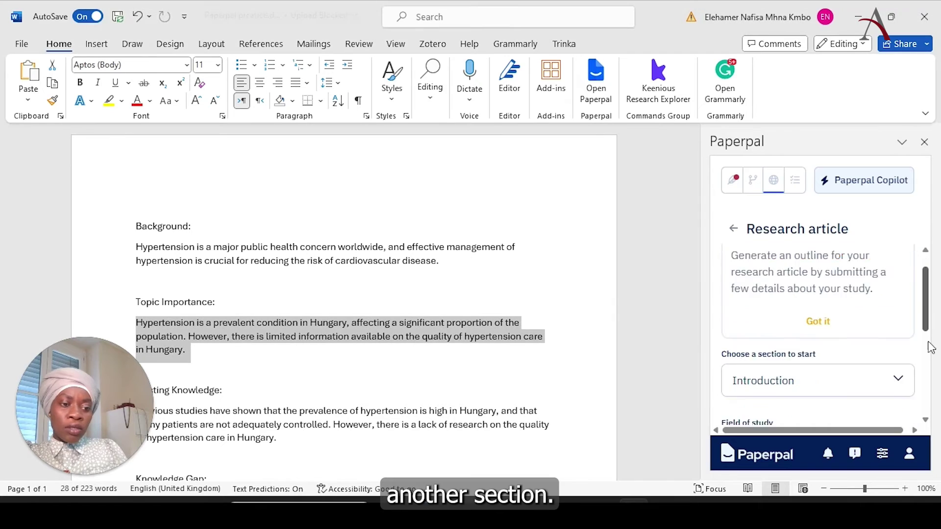
Step: Keep Medicine as the field of study and choose Methods as the section
scroll(894, 307, down, 5)
click(898, 258)
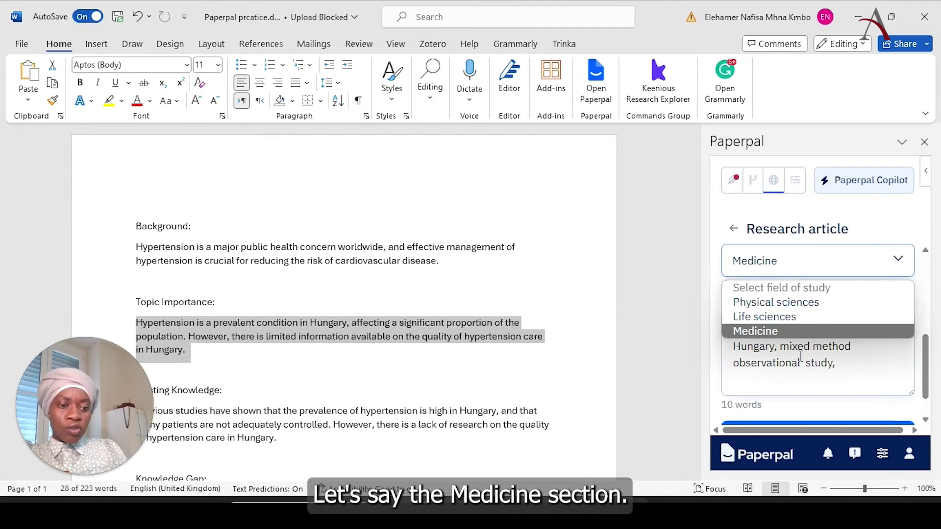
click(821, 333)
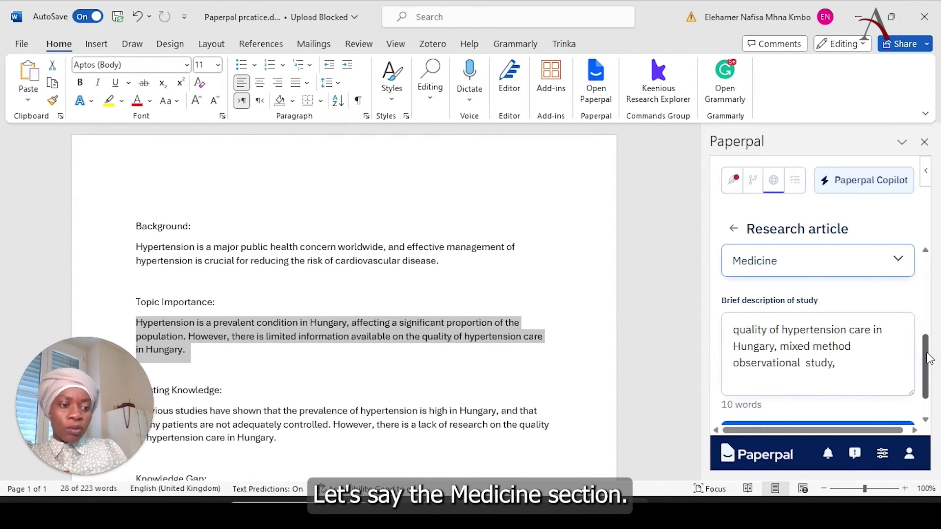
drag(929, 358, 927, 300)
click(875, 362)
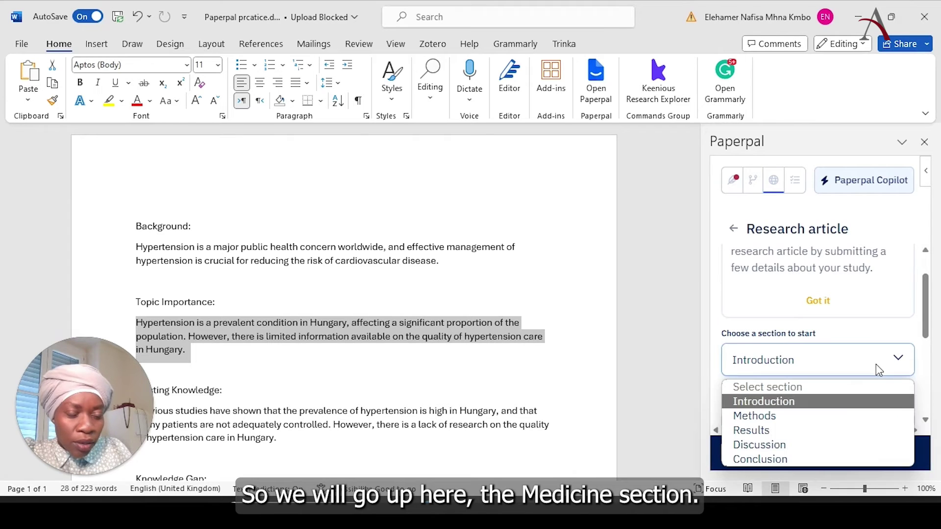
click(792, 416)
Step: Generate the Methods outline and insert it into the document after the Introduction
scroll(919, 362, down, 3)
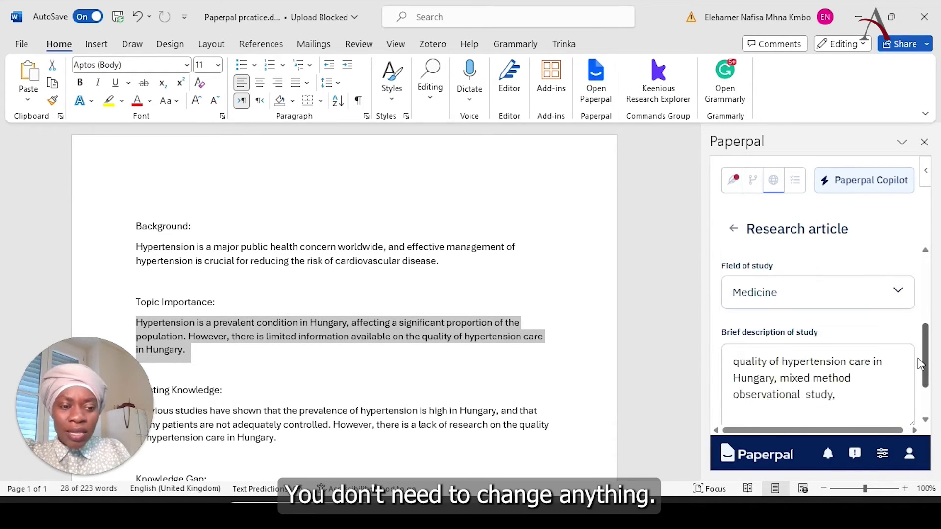
scroll(919, 364, down, 2)
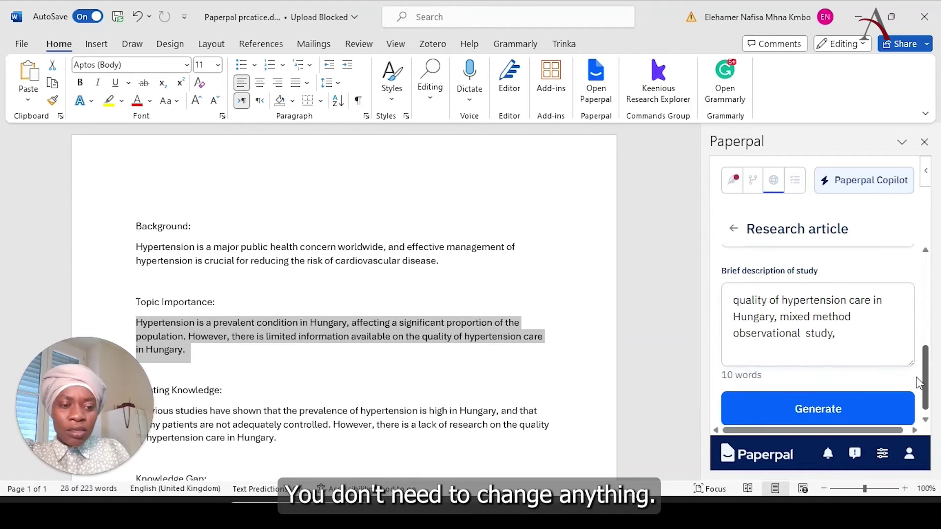
click(801, 403)
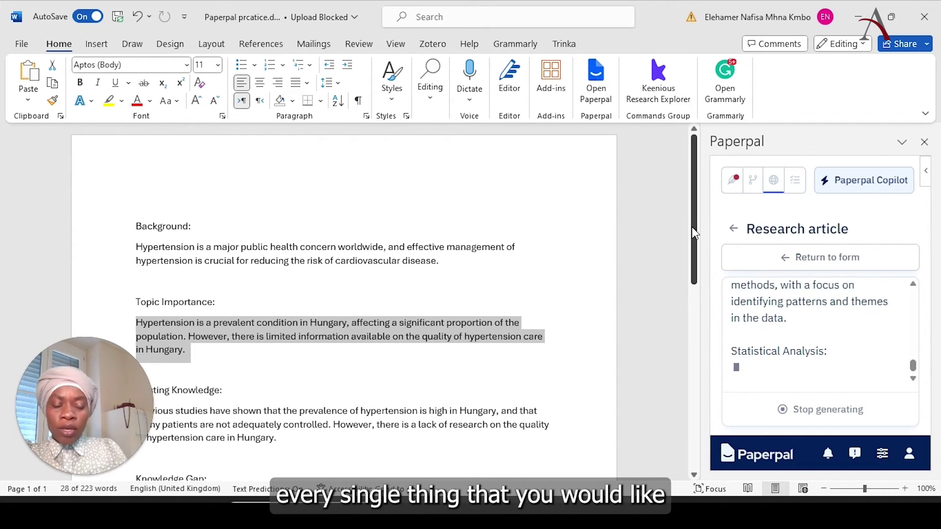
scroll(678, 372, down, 10)
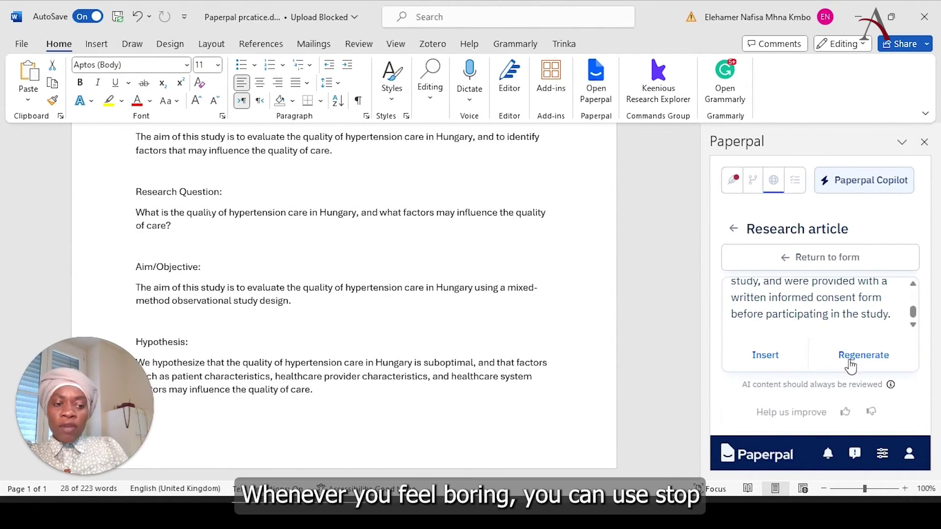
click(765, 355)
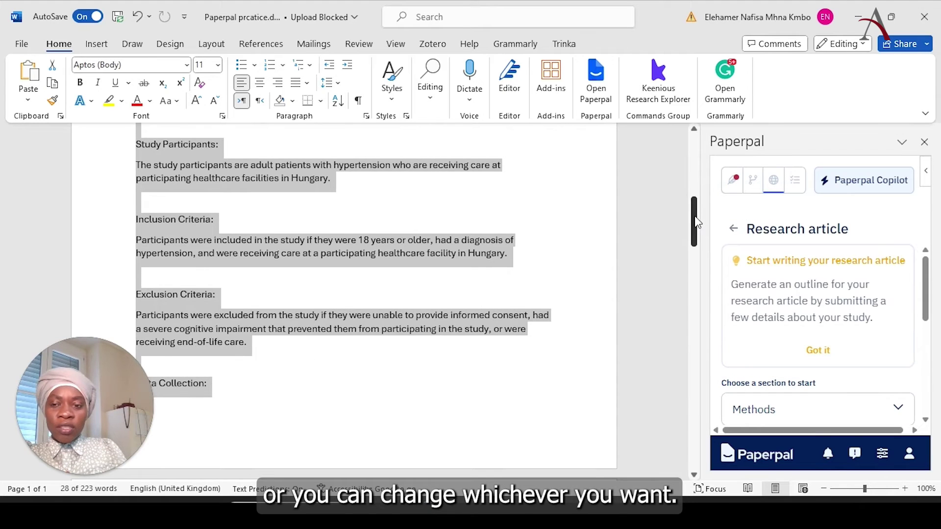
drag(697, 221, 695, 162)
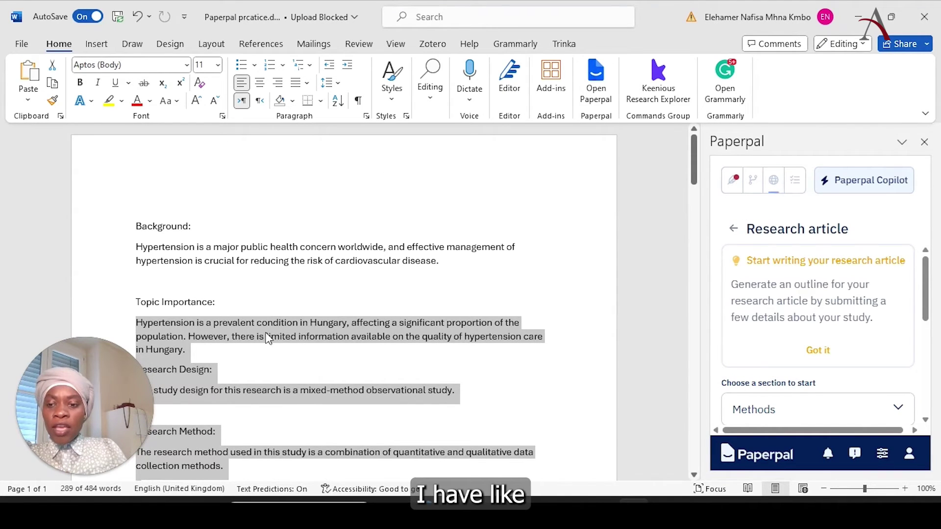
drag(694, 167, 694, 218)
scroll(684, 362, down, 6)
scroll(661, 293, up, 12)
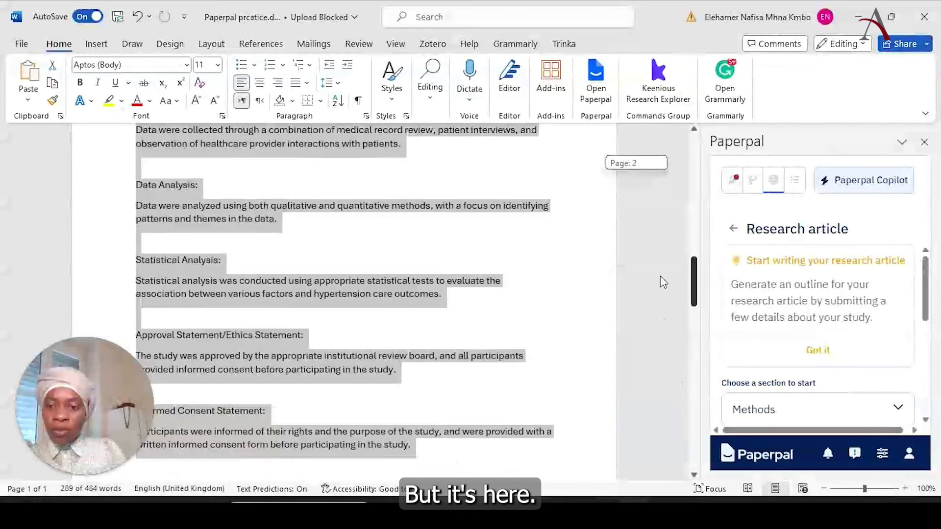
scroll(661, 303, down, 10)
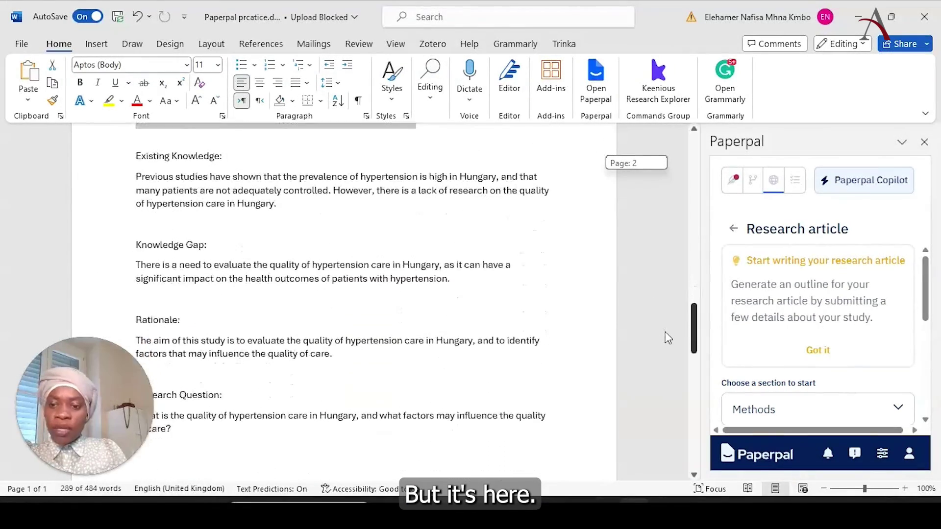
scroll(671, 368, down, 4)
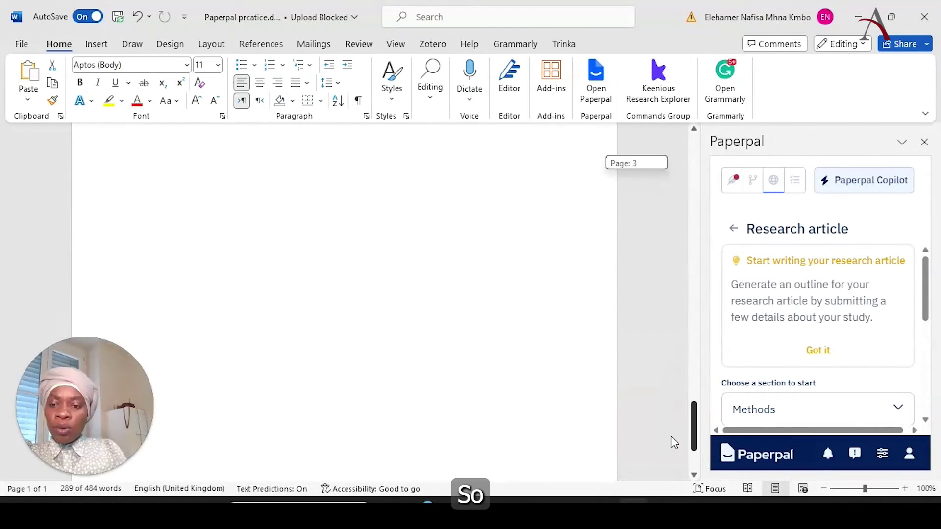
drag(681, 259, 689, 299)
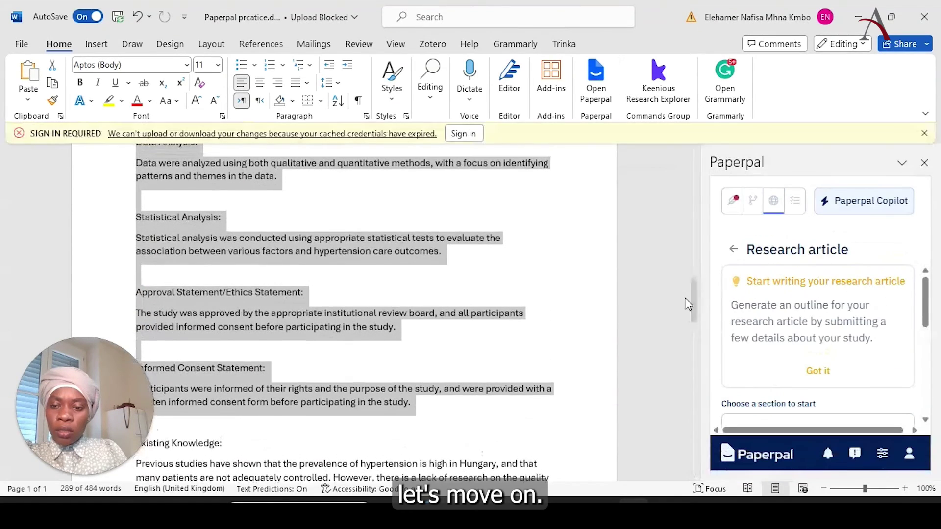
click(475, 361)
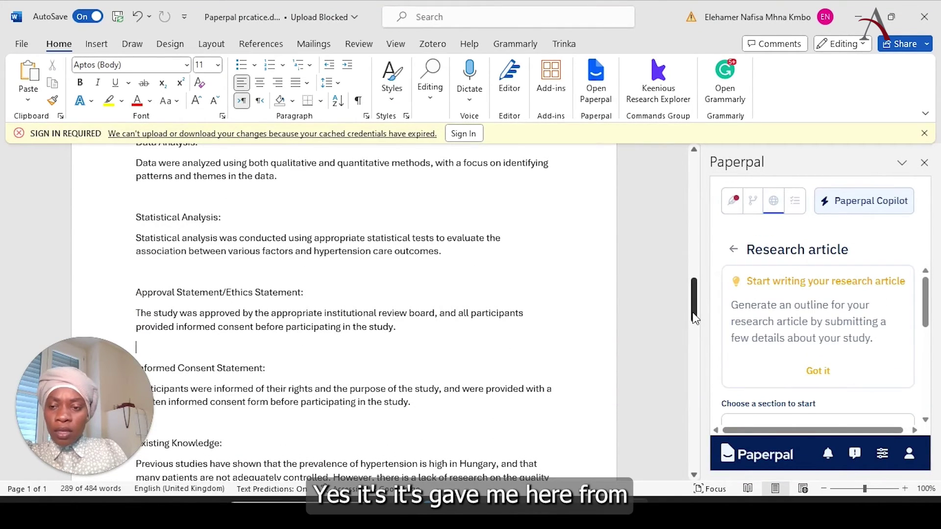
drag(695, 317, 695, 214)
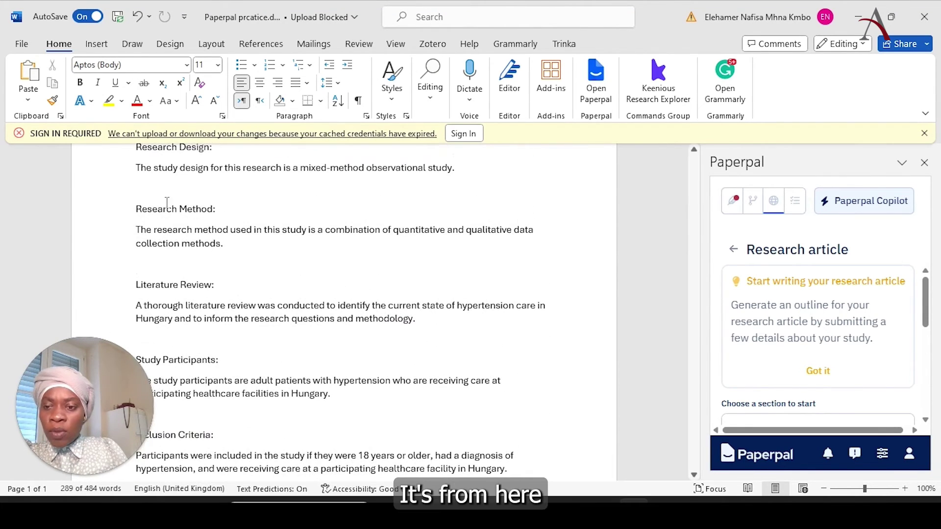
drag(137, 216, 230, 212)
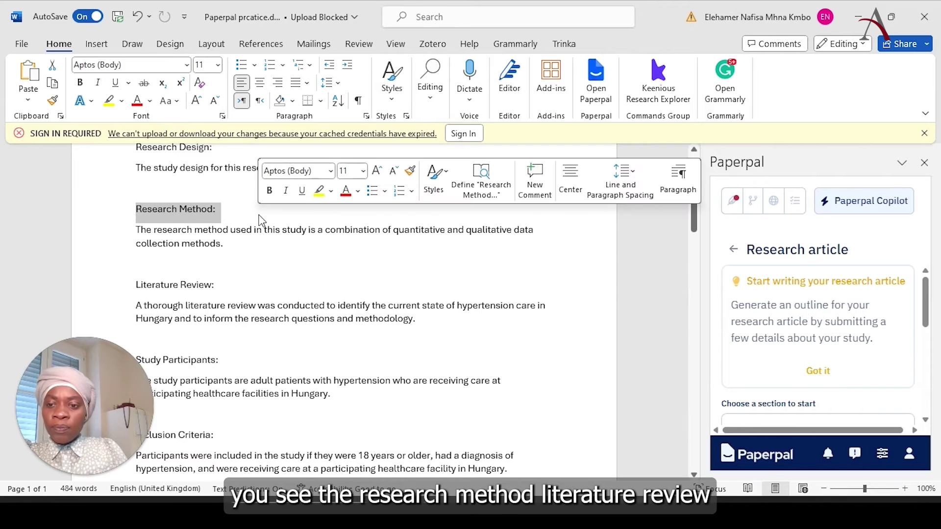
click(220, 254)
drag(220, 253, 134, 245)
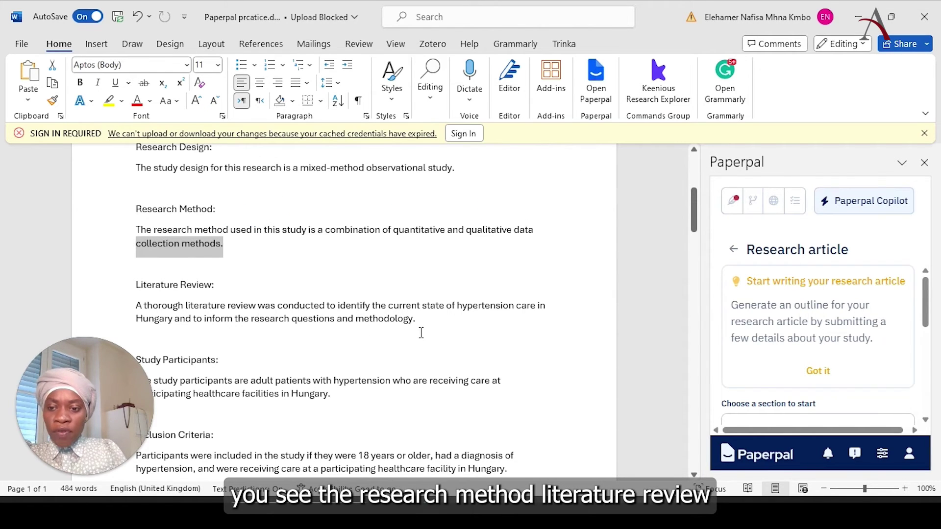
drag(420, 333, 204, 321)
drag(353, 406, 179, 381)
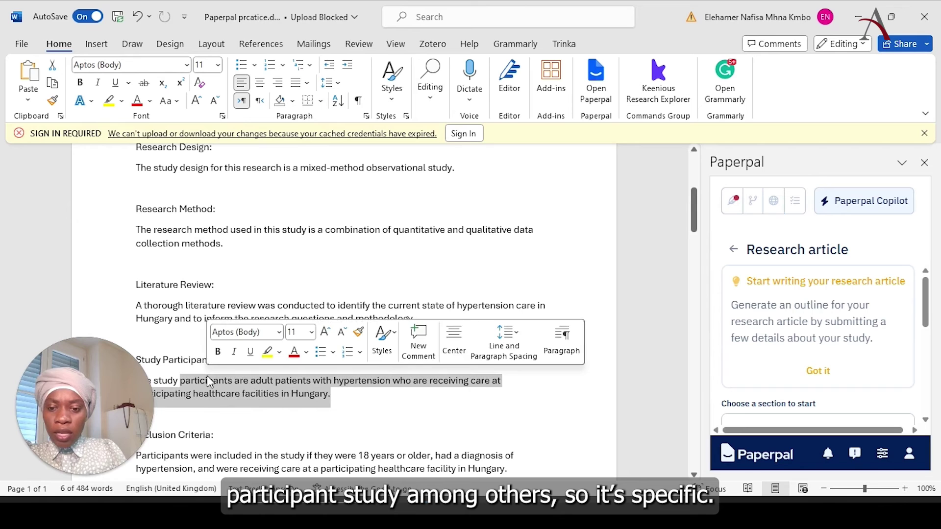
drag(693, 205, 693, 237)
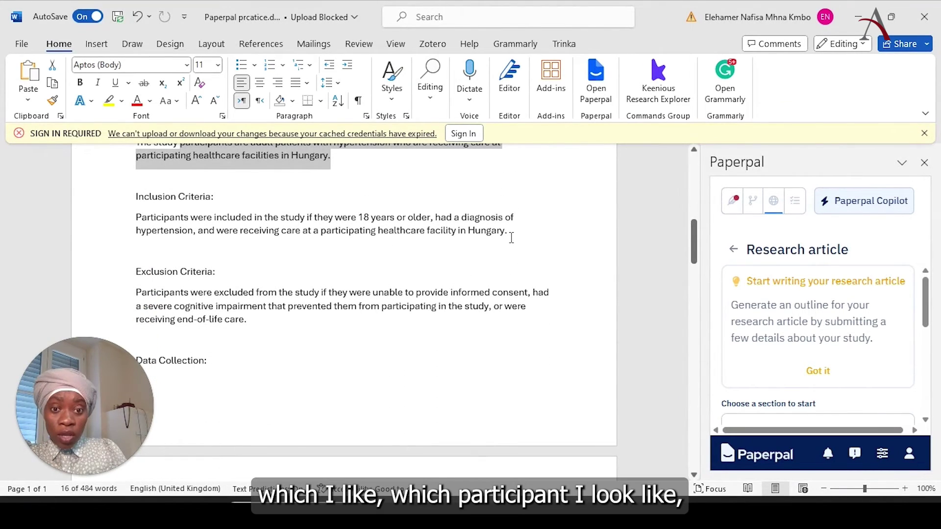
drag(497, 237, 137, 217)
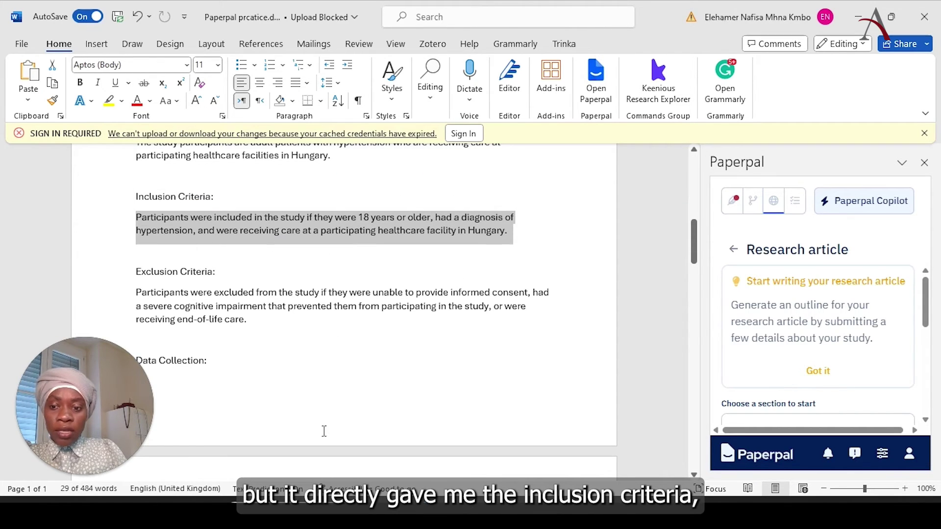
drag(697, 254, 694, 161)
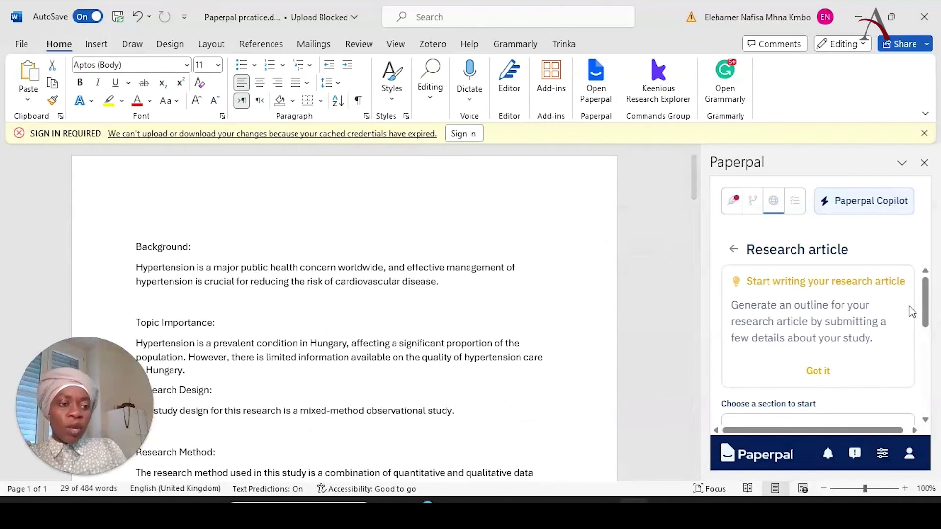
scroll(931, 303, down, 3)
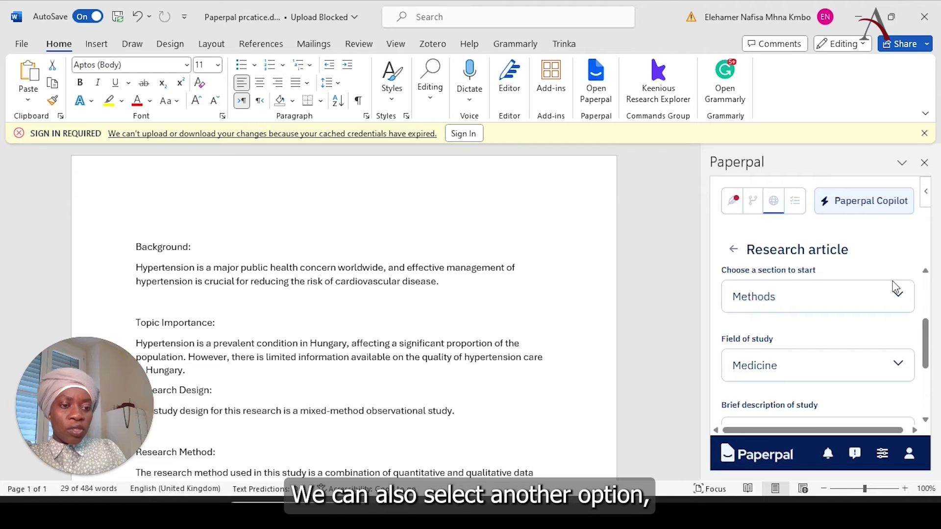
Step: Reopen the Research article outline form from Generate > Outlines
click(894, 296)
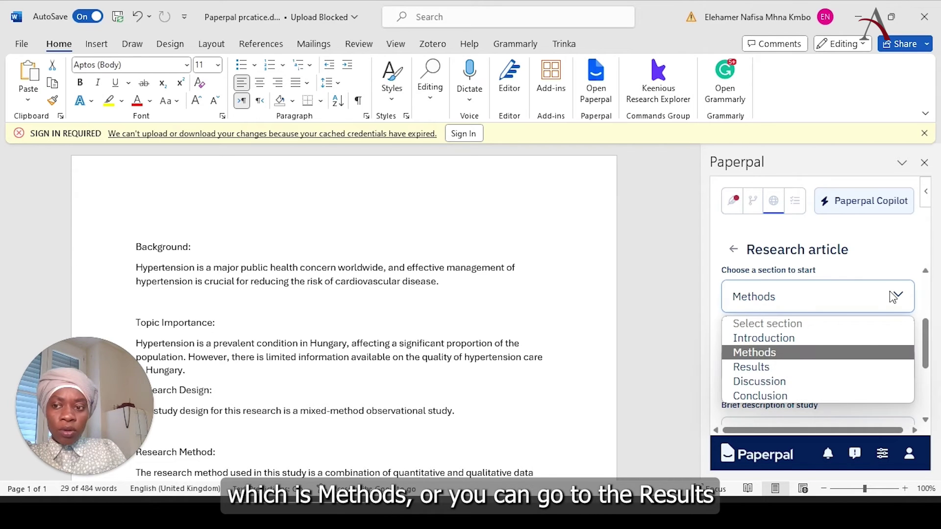
click(759, 367)
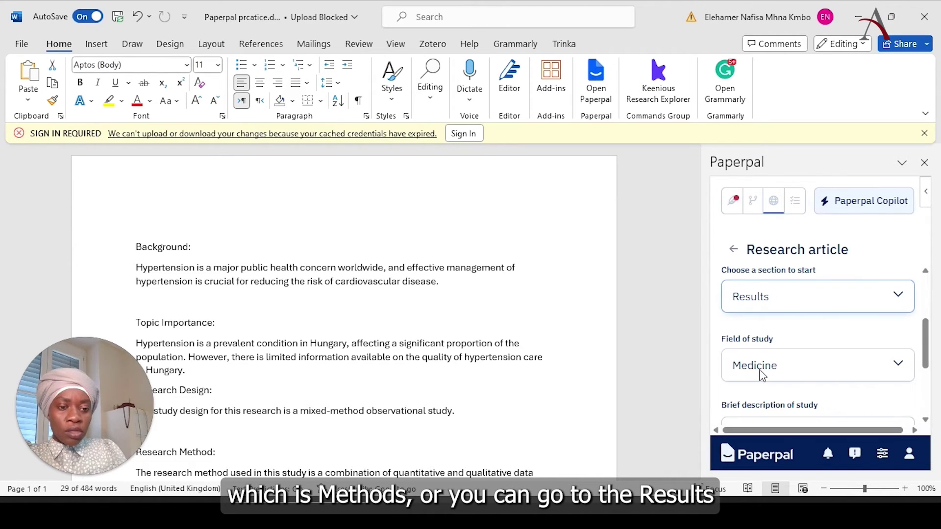
click(733, 247)
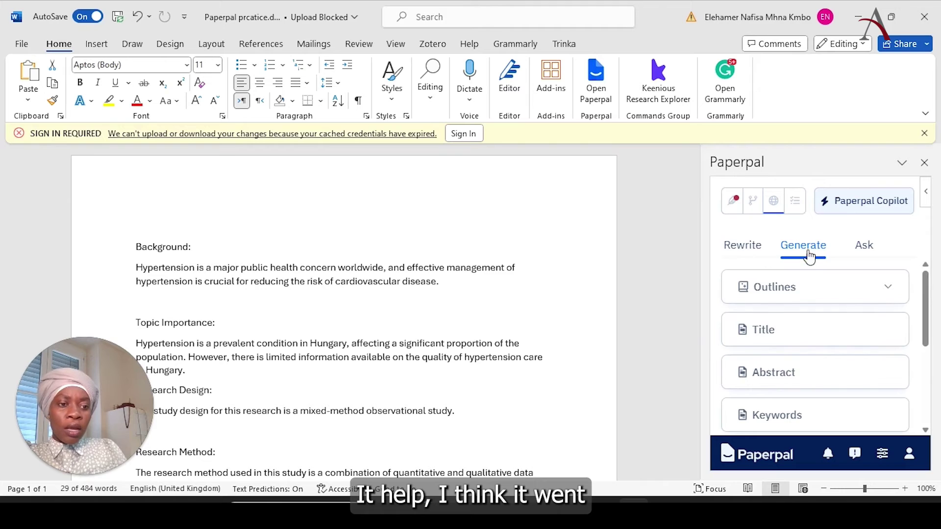
click(870, 300)
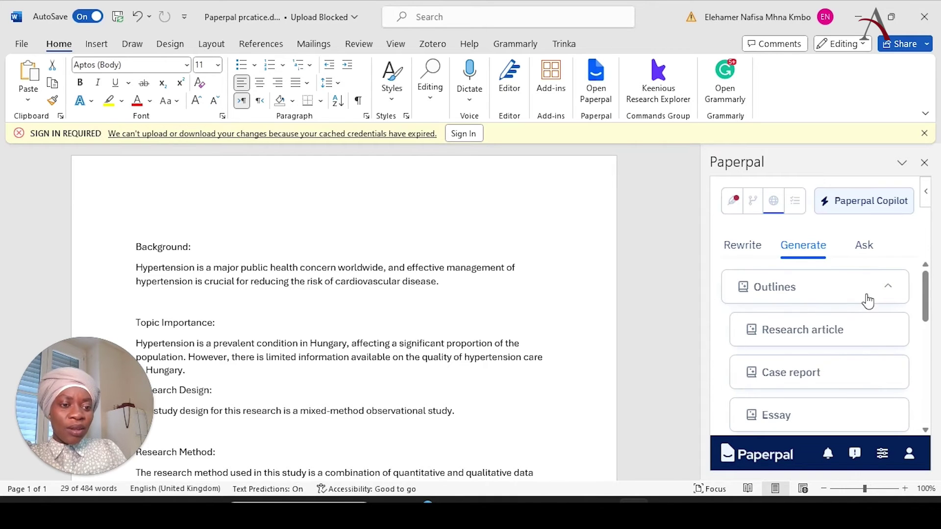
click(839, 338)
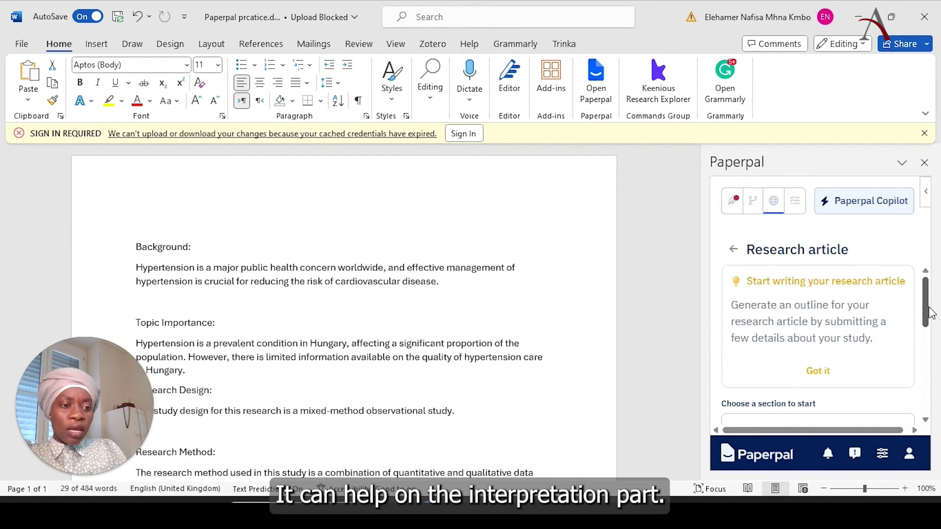
scroll(924, 348, down, 2)
scroll(924, 347, down, 2)
scroll(925, 333, up, 3)
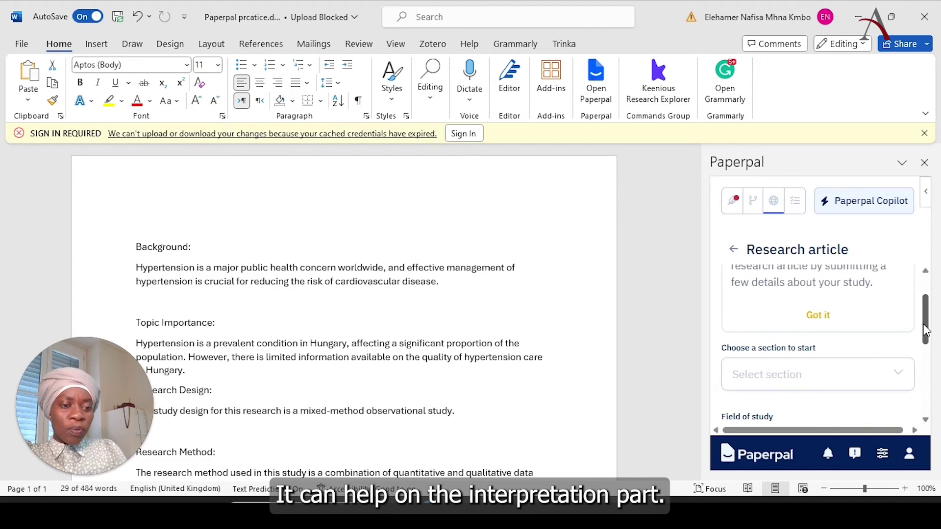
Step: Set the section to Results and the field of study to Medicine
click(883, 375)
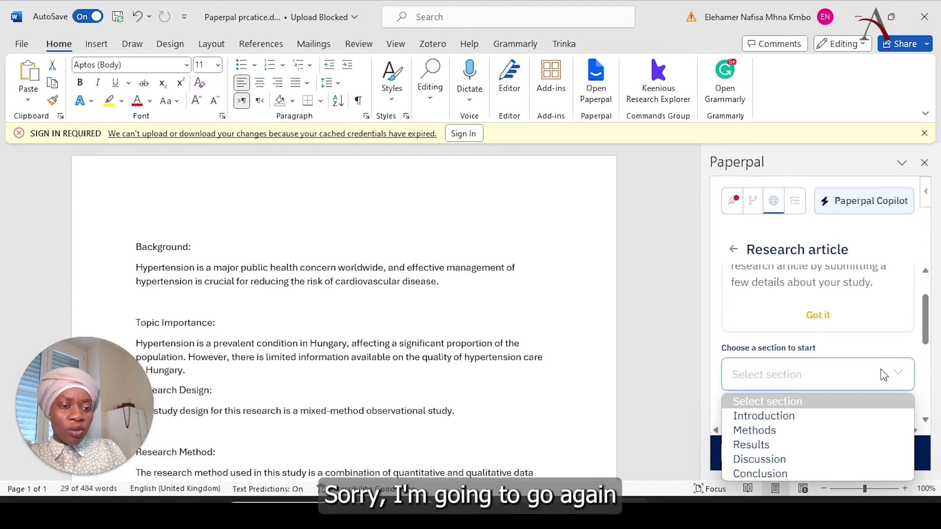
click(768, 446)
scroll(925, 318, down, 4)
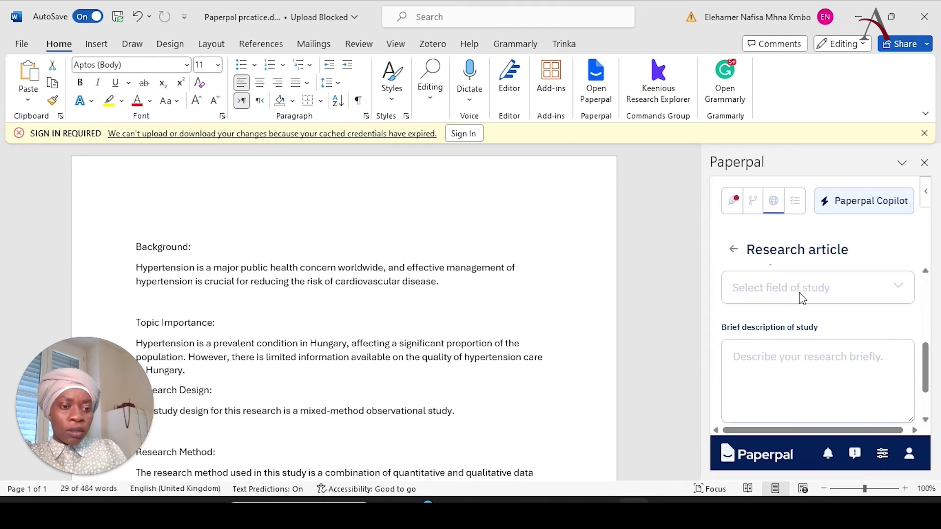
click(794, 293)
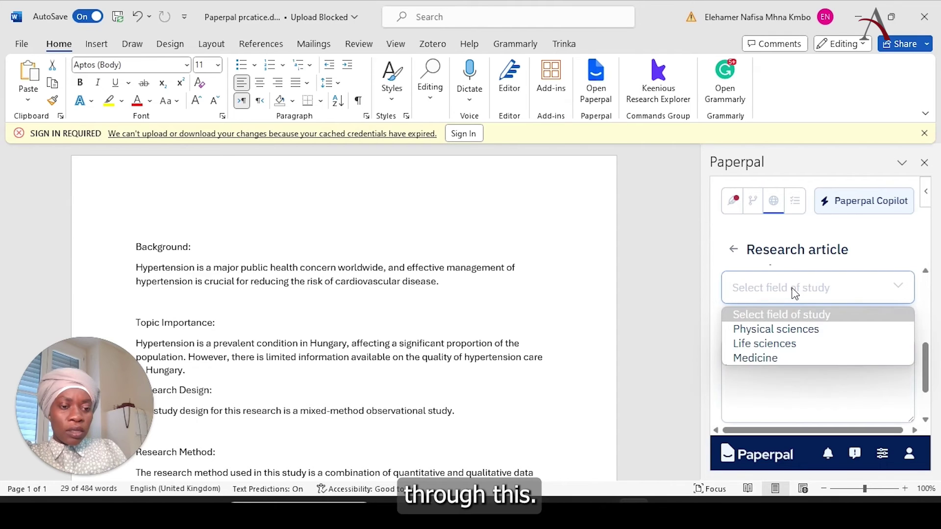
click(766, 358)
Step: Describe the study as an observational mixed-method study on hypertension care quality, fixing 'hyperetension'
click(765, 360)
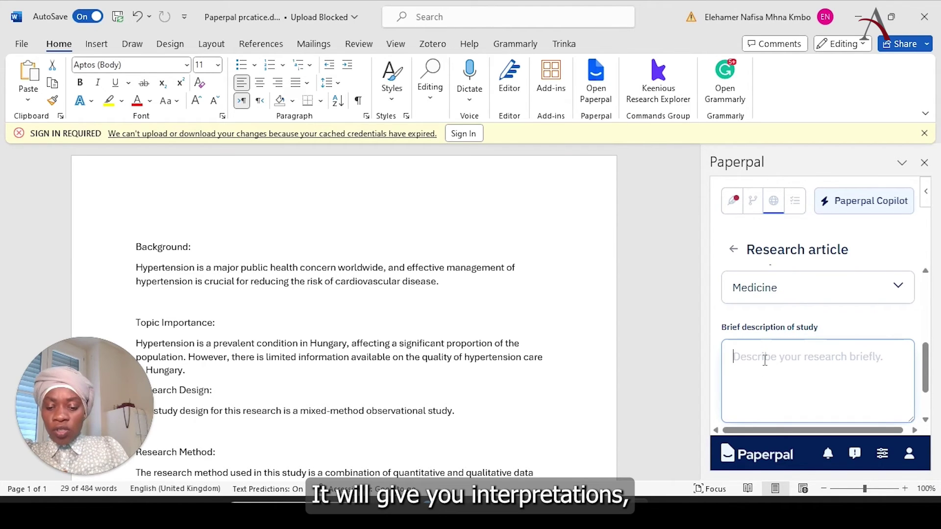
text(quali)
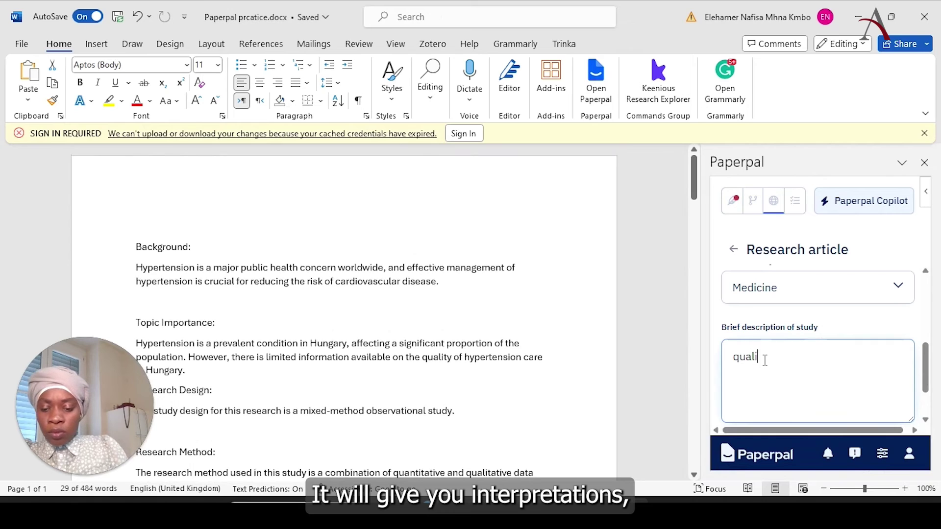
text(ty of)
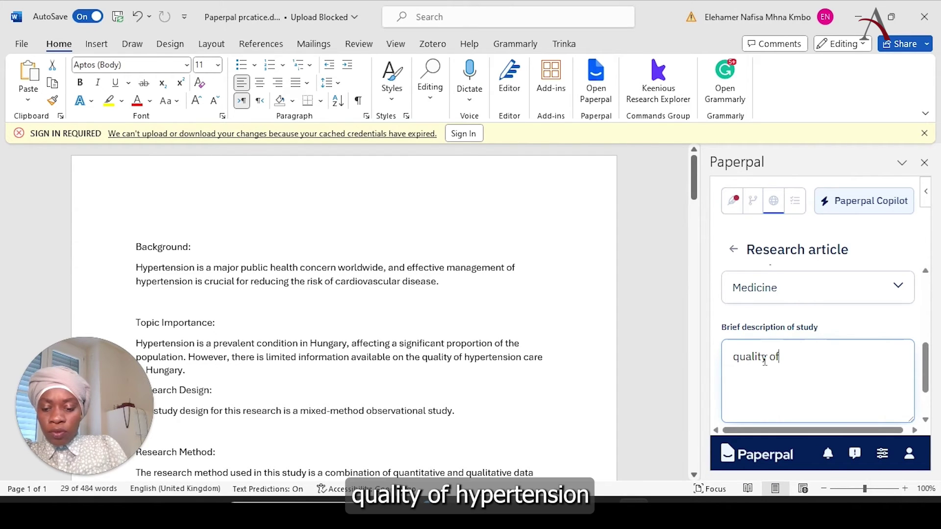
text( hyperetens)
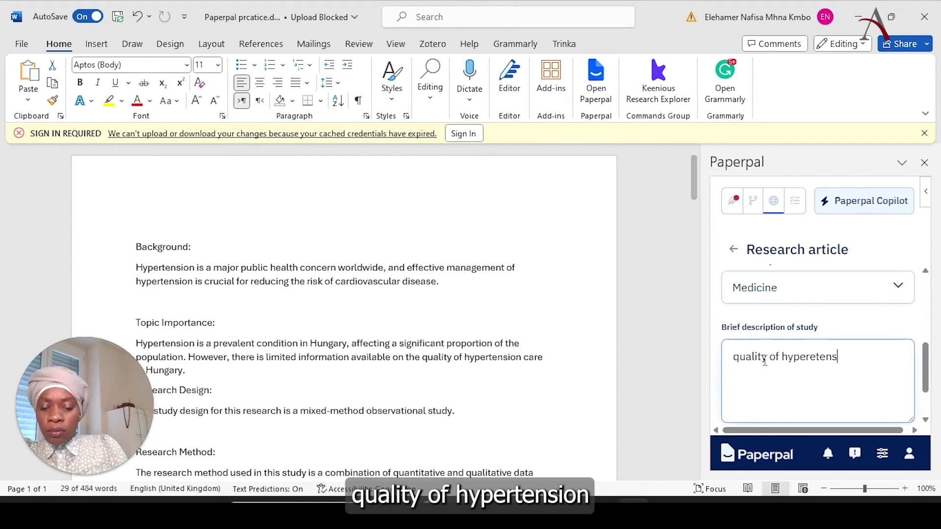
text(ion care in Hungary, mixed method study,)
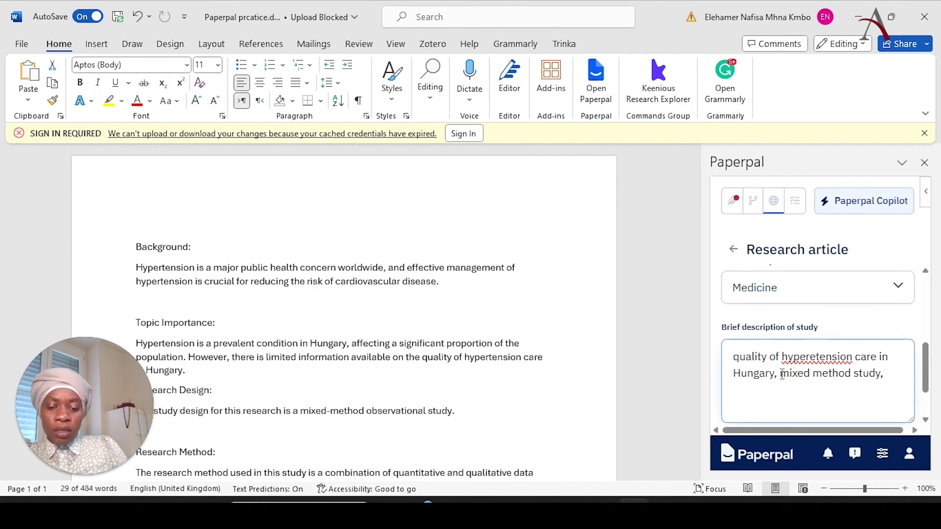
click(781, 374)
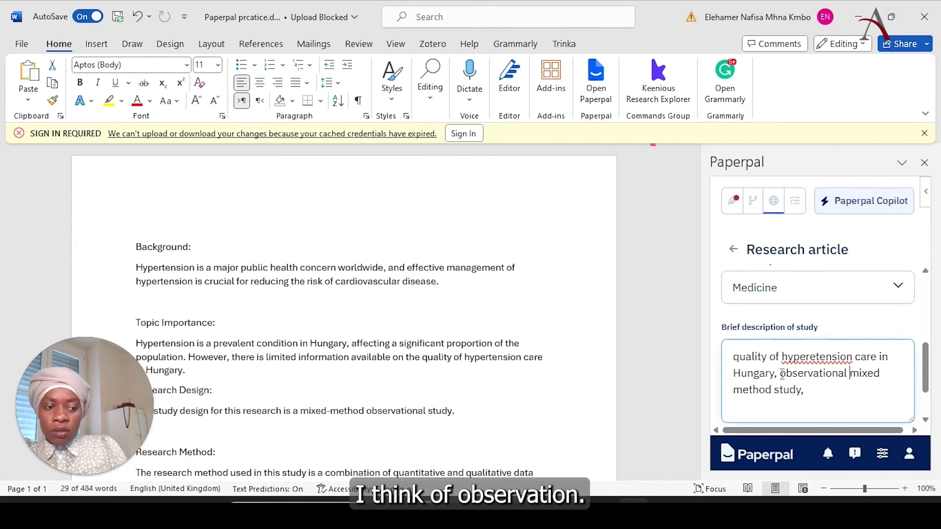
right_click(814, 357)
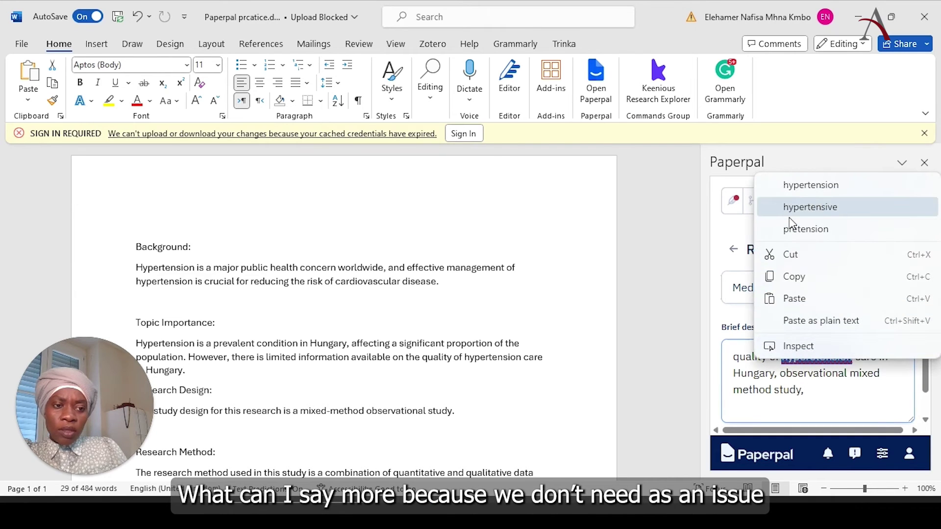
click(806, 189)
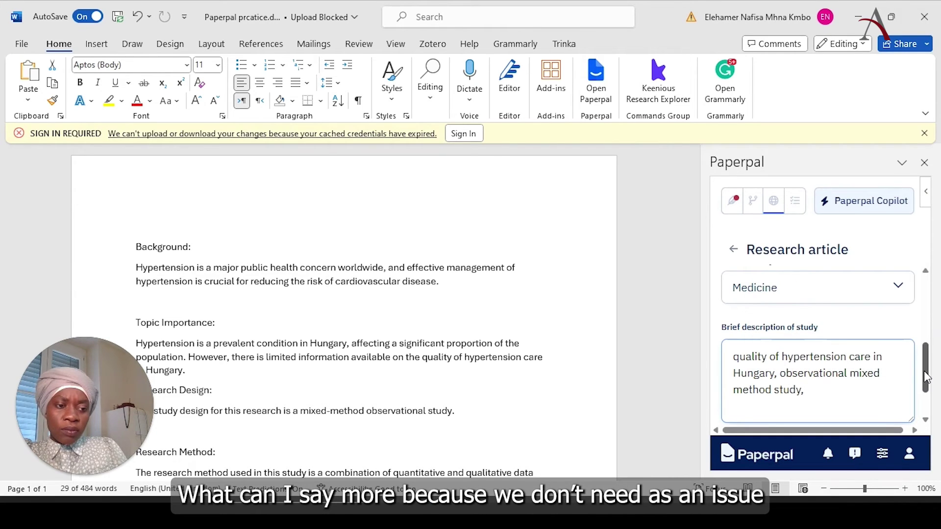
Step: Generate the Results text, stop generation early, and insert it into the document
drag(924, 377, 929, 424)
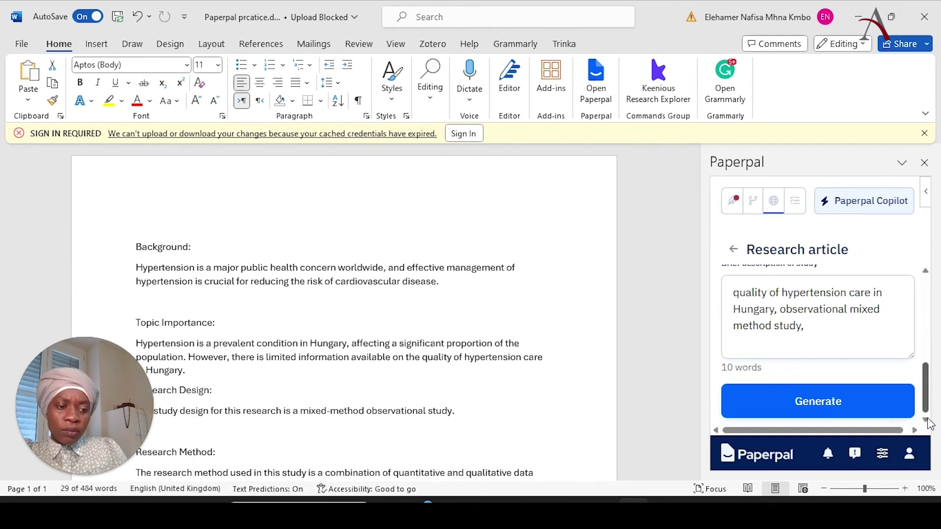
click(828, 416)
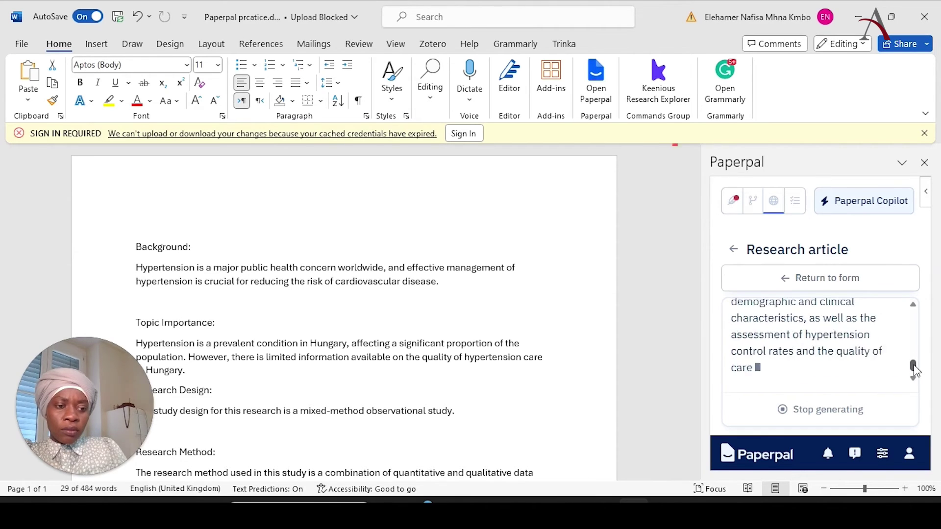
click(842, 412)
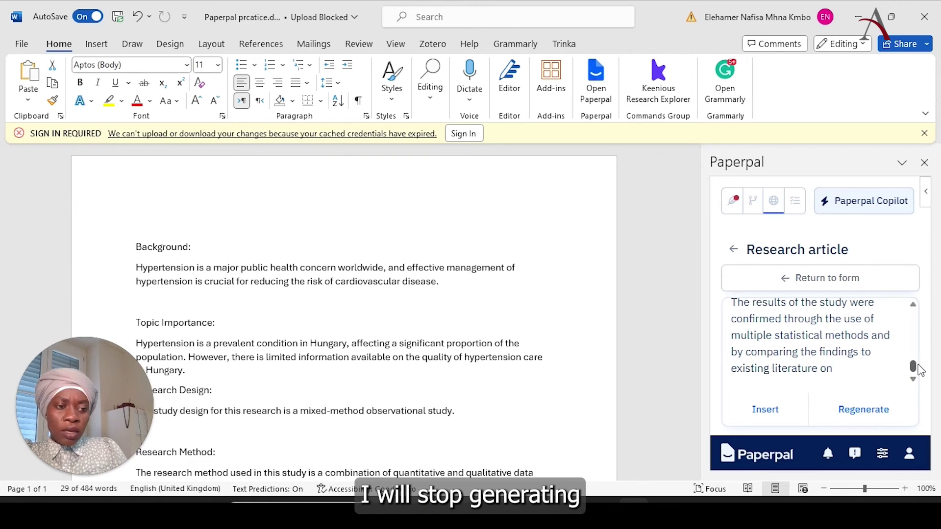
mouse_move(918, 365)
mouse_down()
mouse_move(913, 284)
mouse_move(907, 378)
mouse_up()
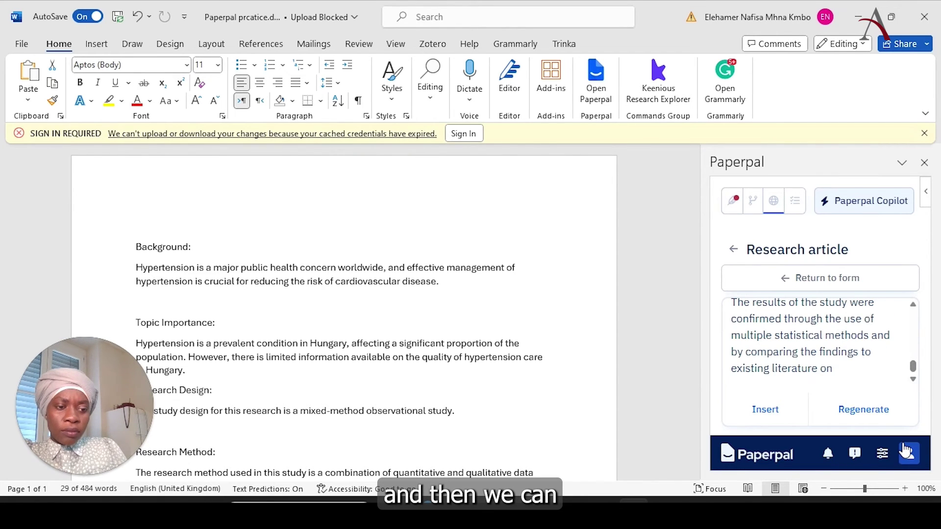
click(775, 414)
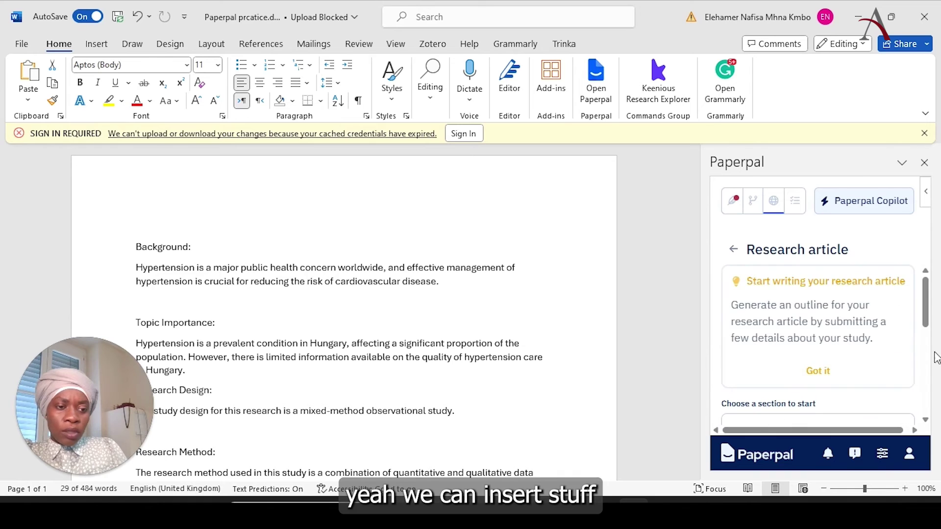
drag(927, 315, 918, 410)
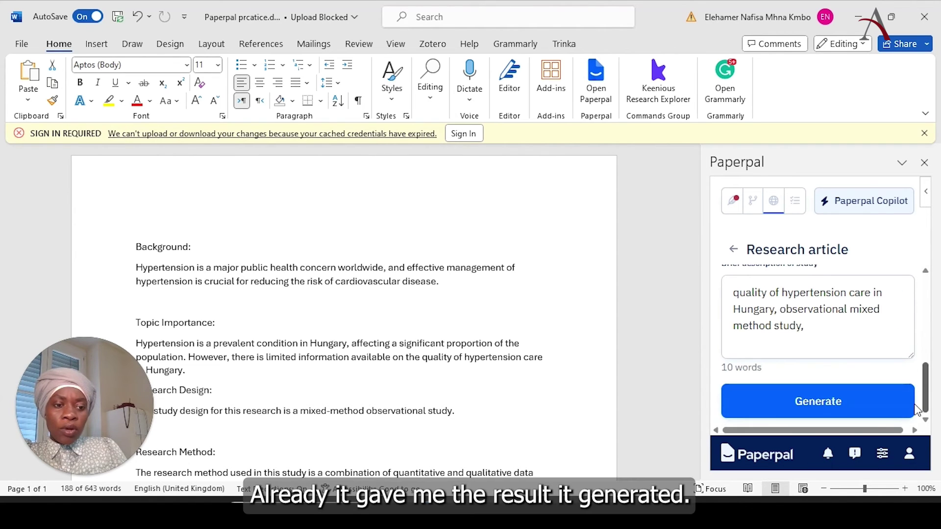
Step: Regenerate the Results text, dismiss the sign-in warning, and insert it, bringing the document to 993 words
click(826, 414)
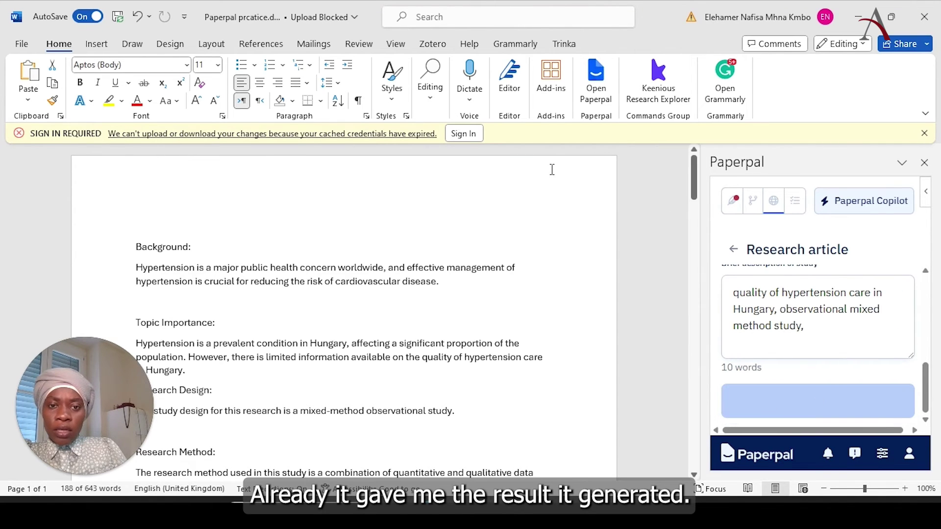
click(925, 135)
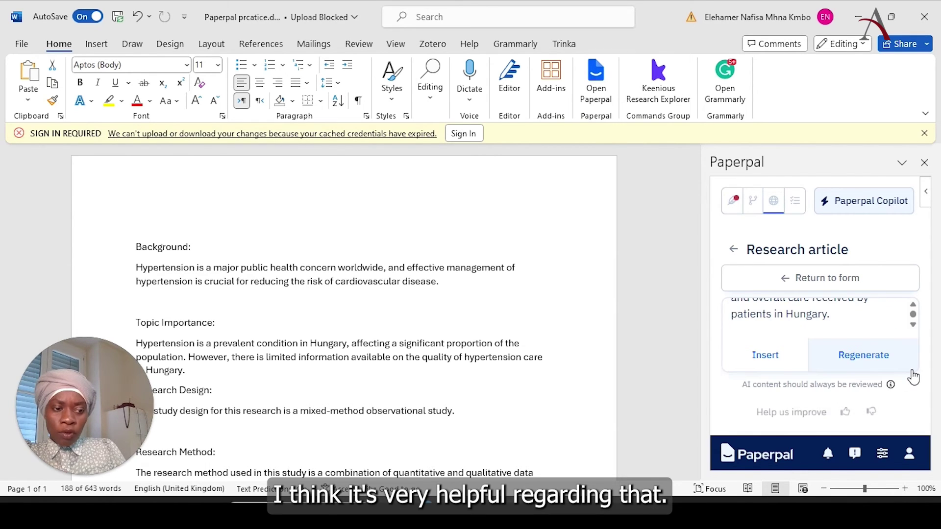
click(768, 361)
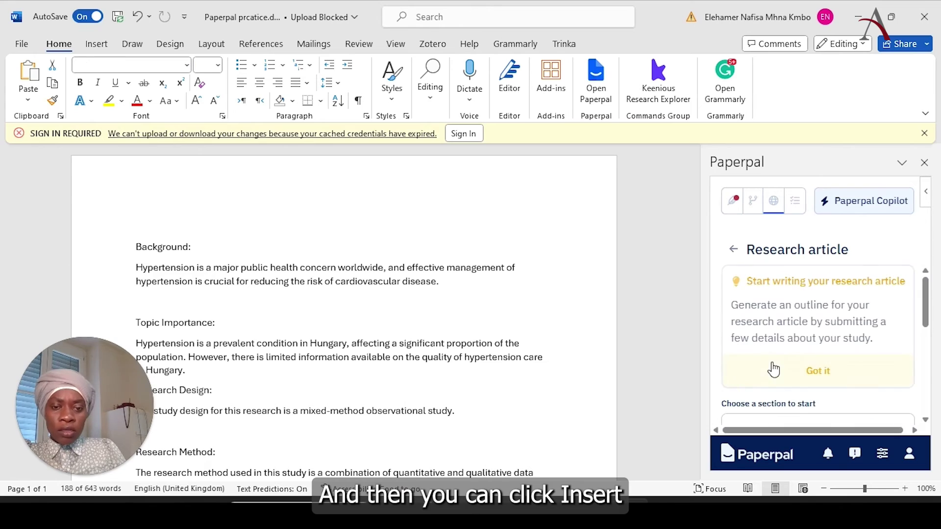
drag(693, 183, 695, 231)
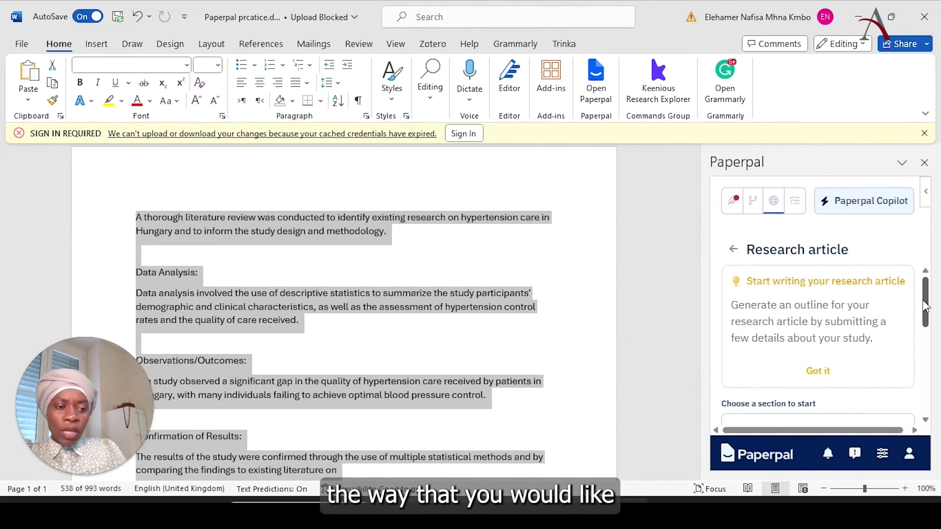
drag(925, 306, 930, 332)
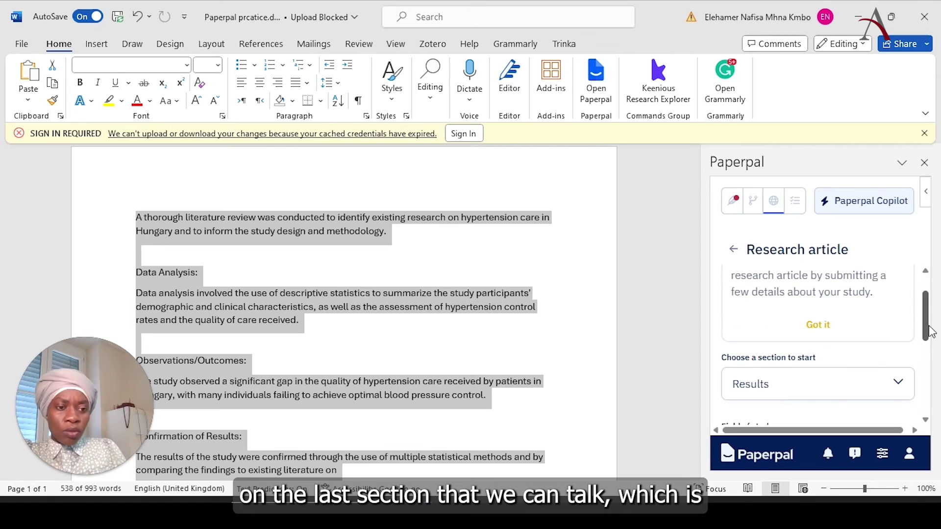
Step: Choose Discussion as the section, generate it, and insert the text into the document
click(889, 384)
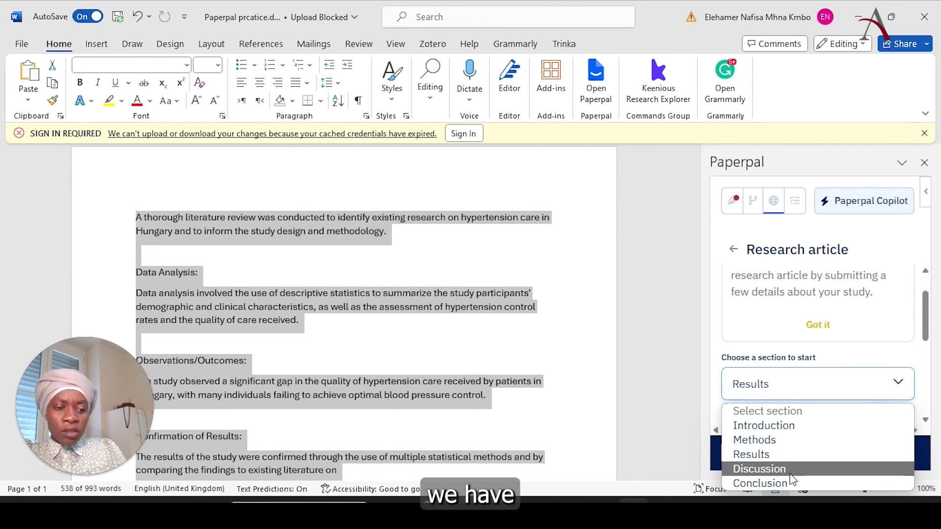
click(768, 469)
drag(922, 318, 923, 390)
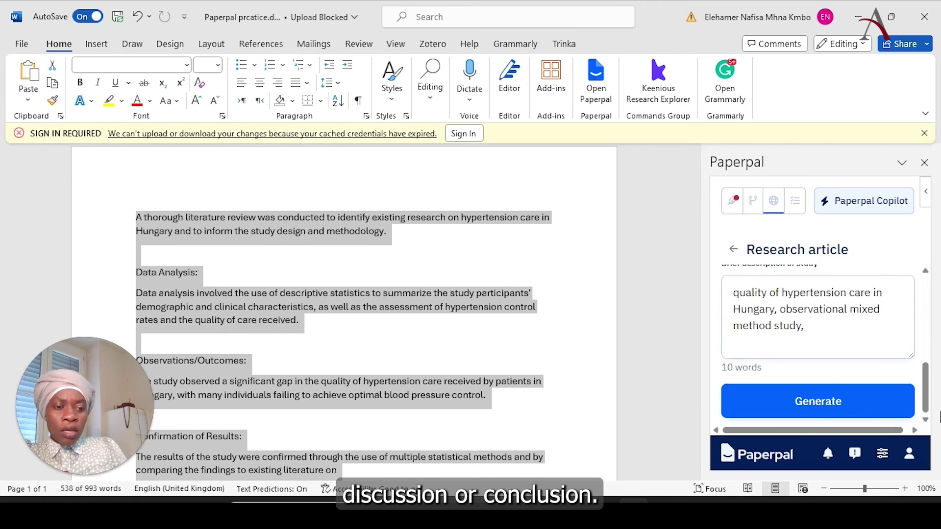
click(808, 410)
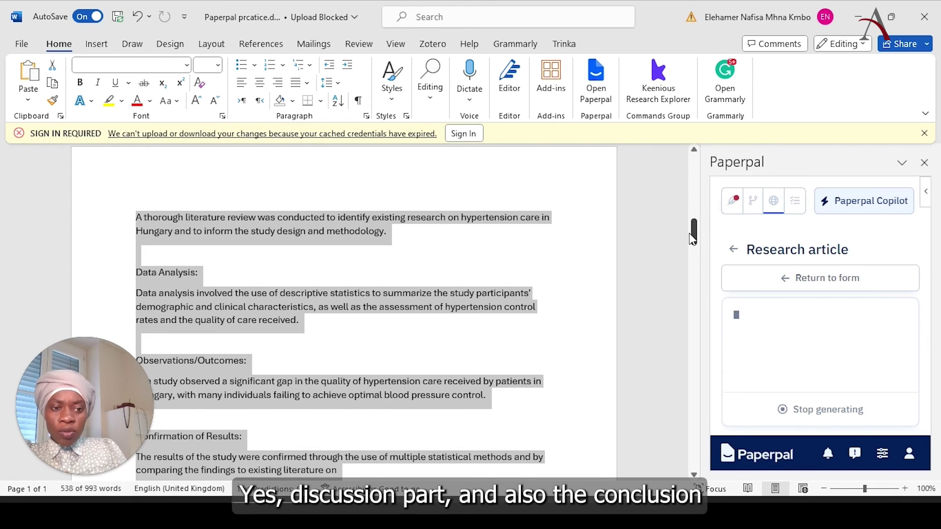
drag(696, 239, 685, 188)
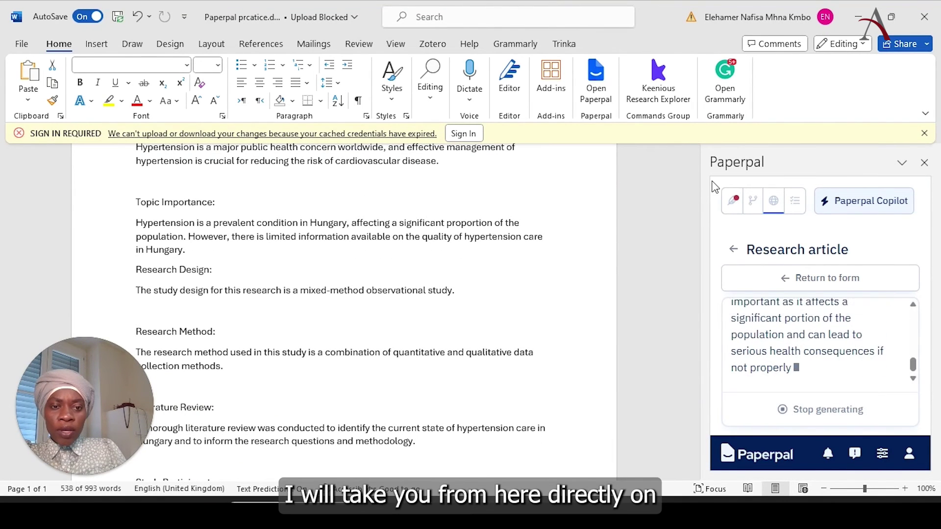
click(923, 133)
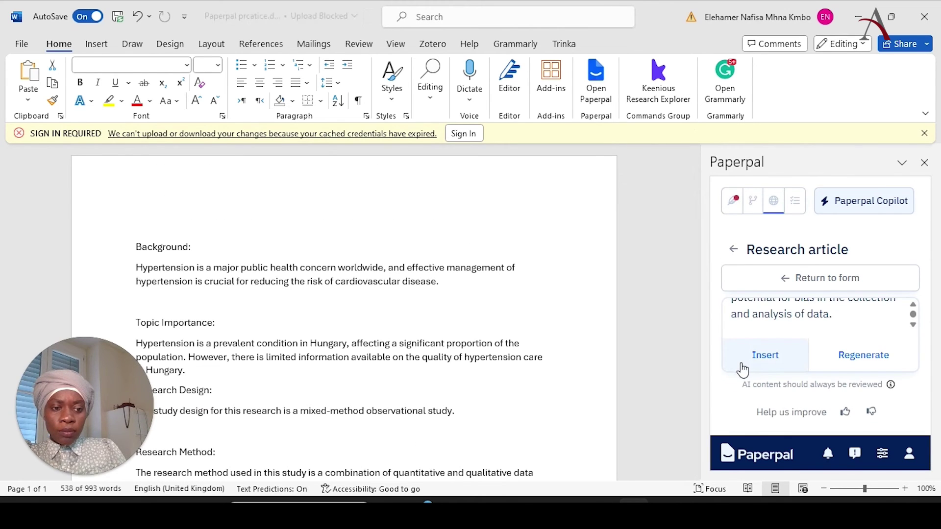
click(756, 367)
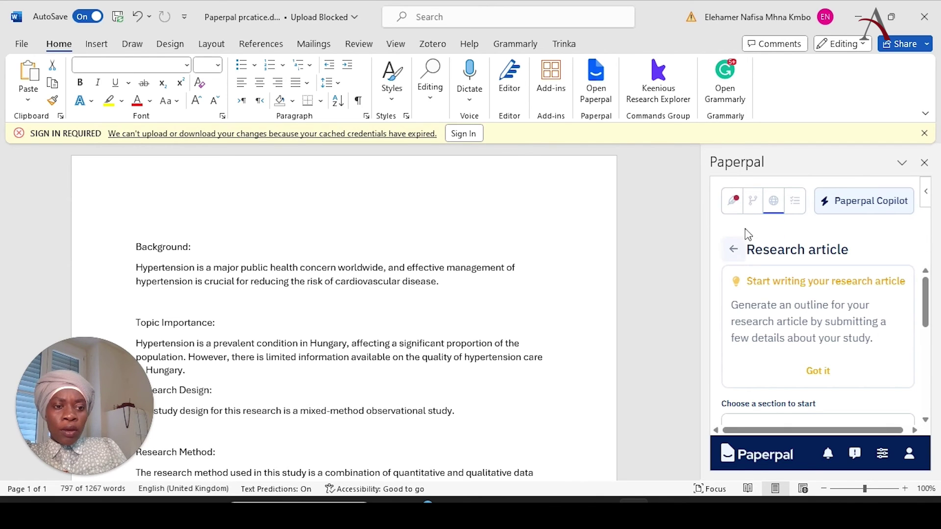
Step: Select the Background heading and paragraph and pick Paraphrase in the Rewrite tools
click(734, 251)
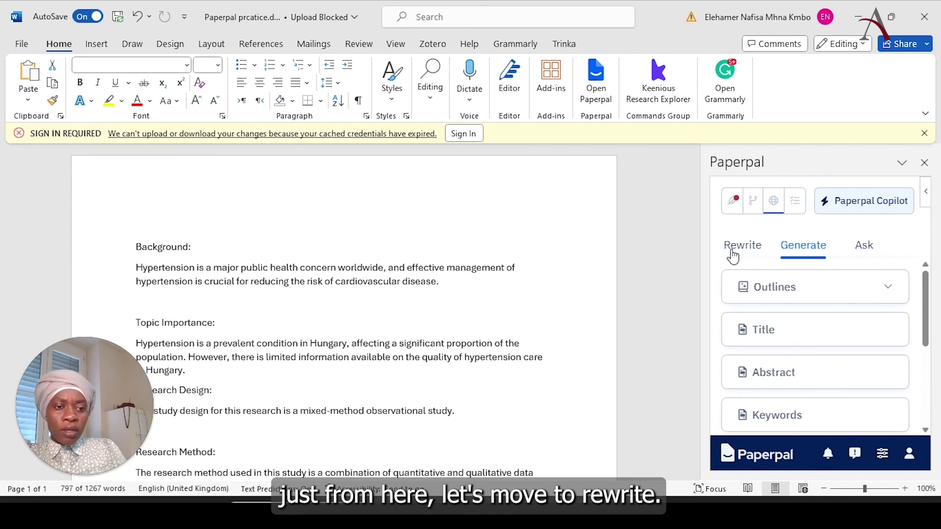
click(750, 256)
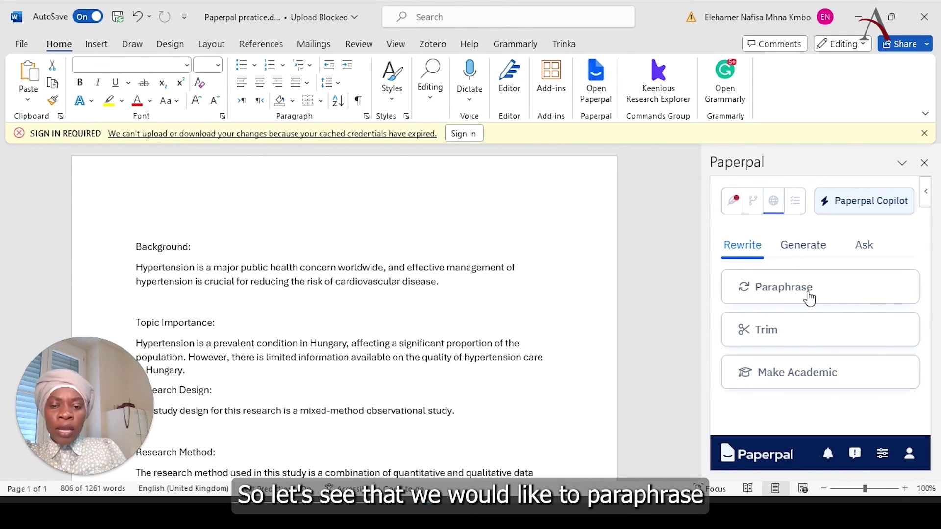
drag(442, 287, 134, 253)
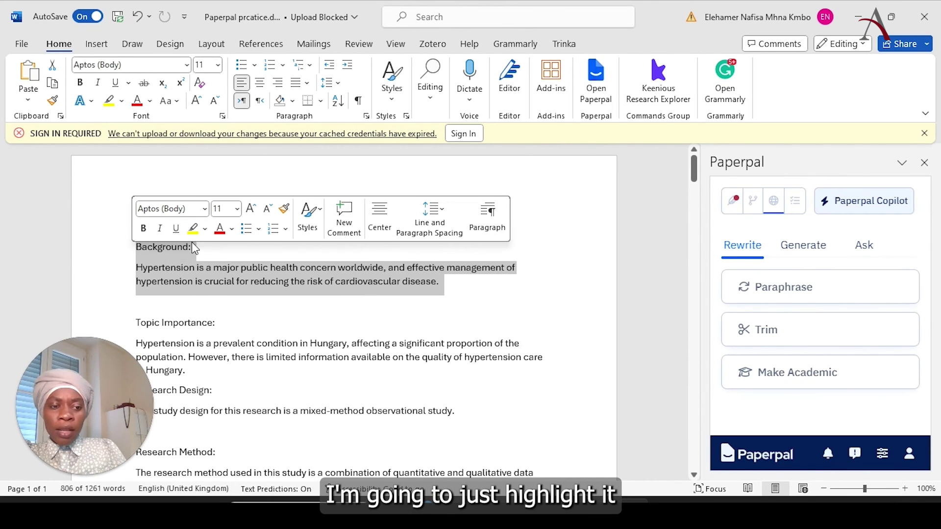
click(785, 293)
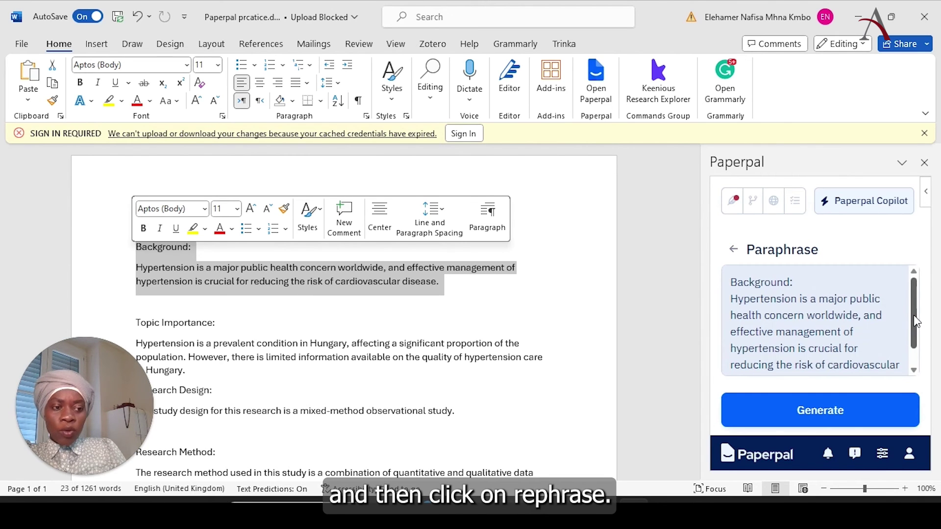
Step: Generate a paraphrase of the Background paragraph, review it, and leave without applying it
drag(916, 321, 911, 367)
click(807, 411)
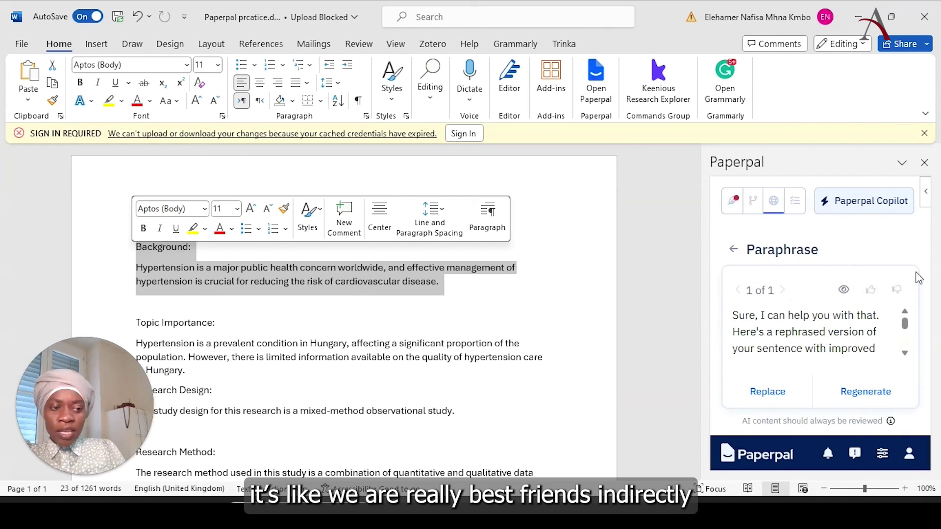
drag(910, 327, 905, 331)
scroll(905, 331, down, 2)
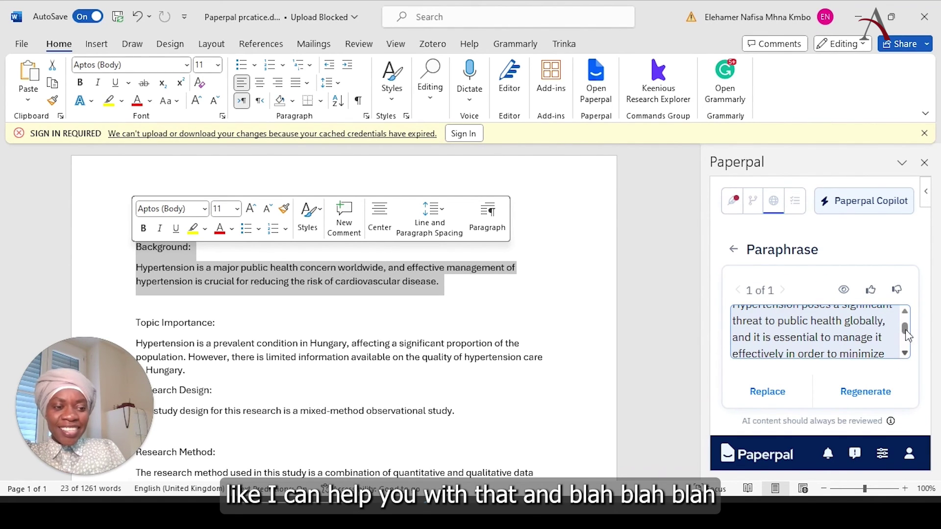
scroll(905, 323, up, 2)
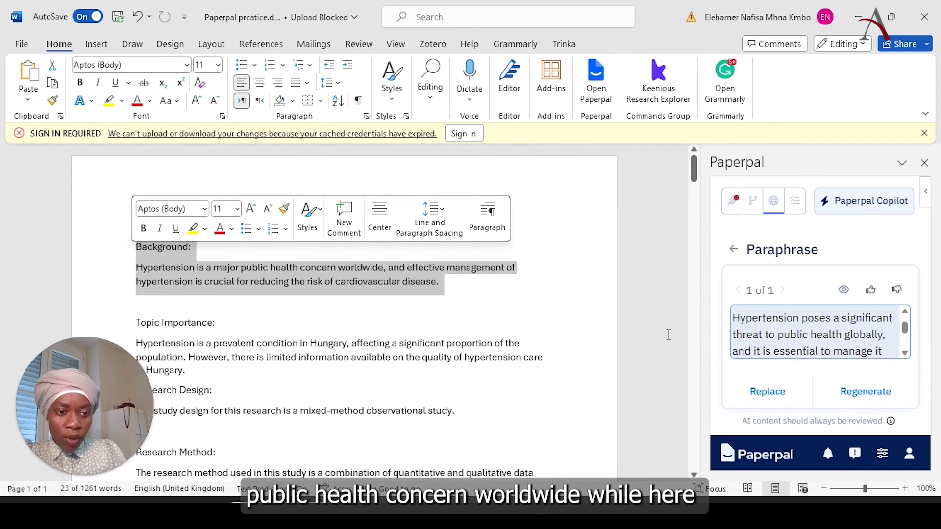
click(904, 353)
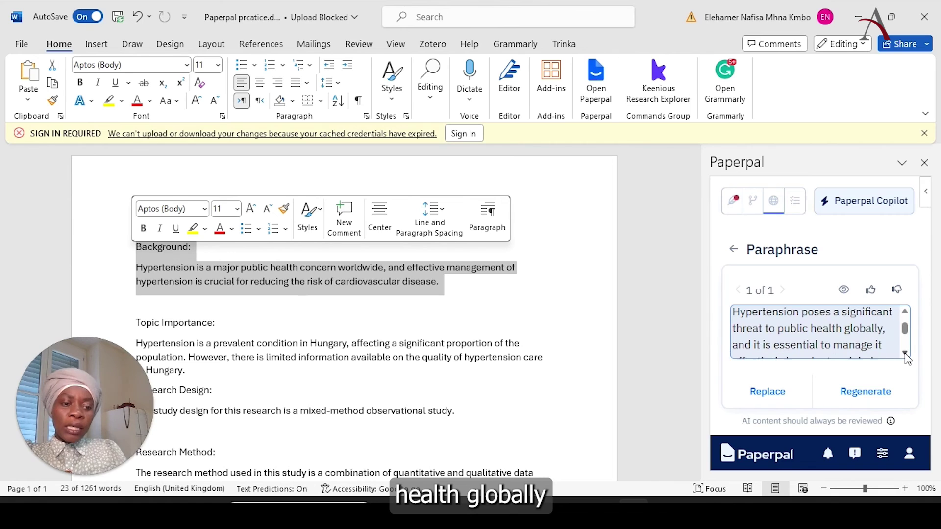
click(904, 353)
click(904, 353)
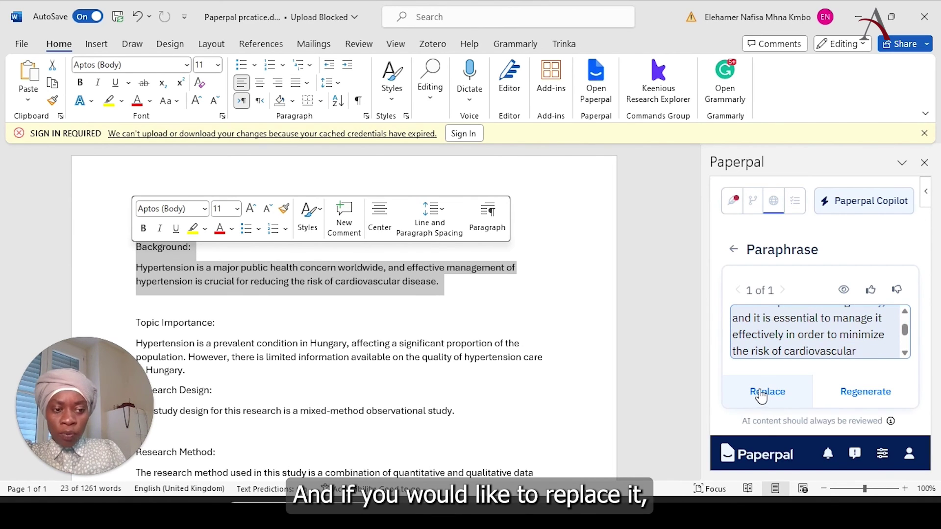
click(732, 250)
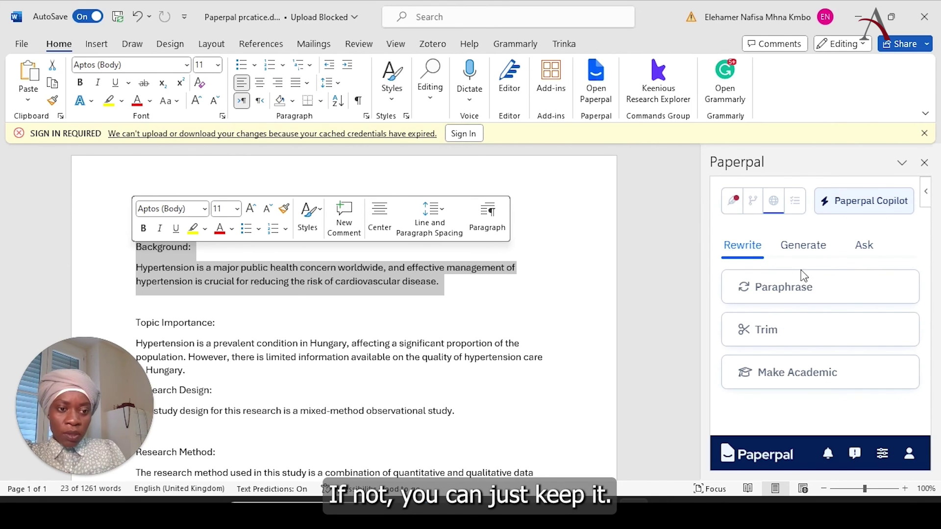
Step: Trim the selected Background paragraph and replace it with the shorter 14-word sentence
click(784, 338)
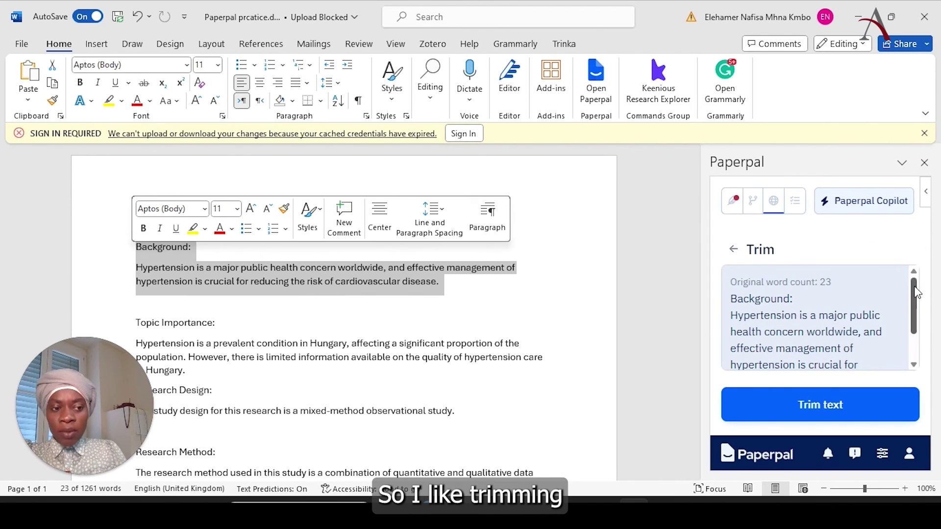
scroll(916, 293, down, 3)
scroll(917, 292, up, 3)
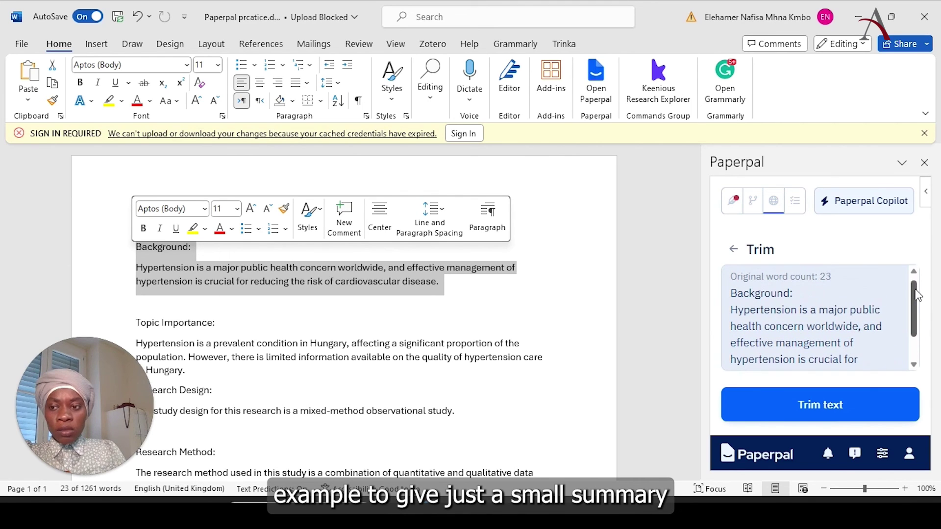
scroll(917, 299, down, 2)
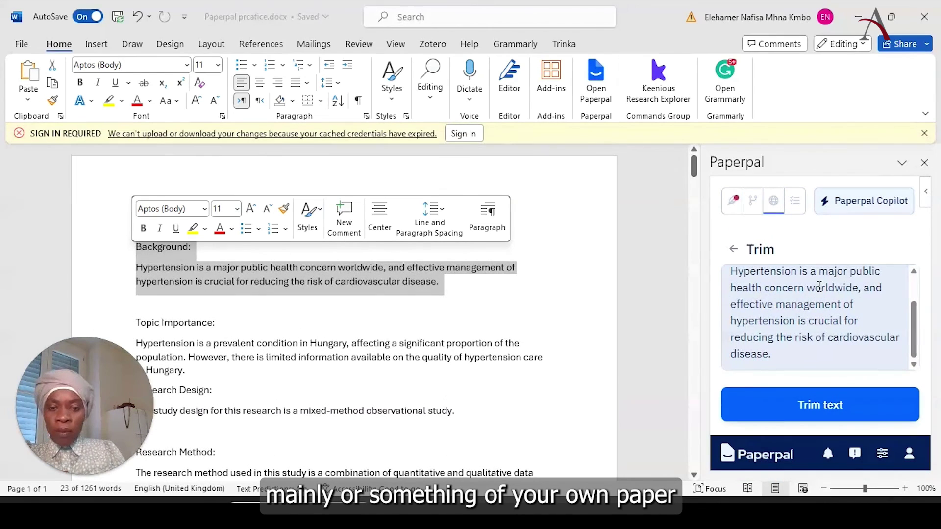
click(793, 407)
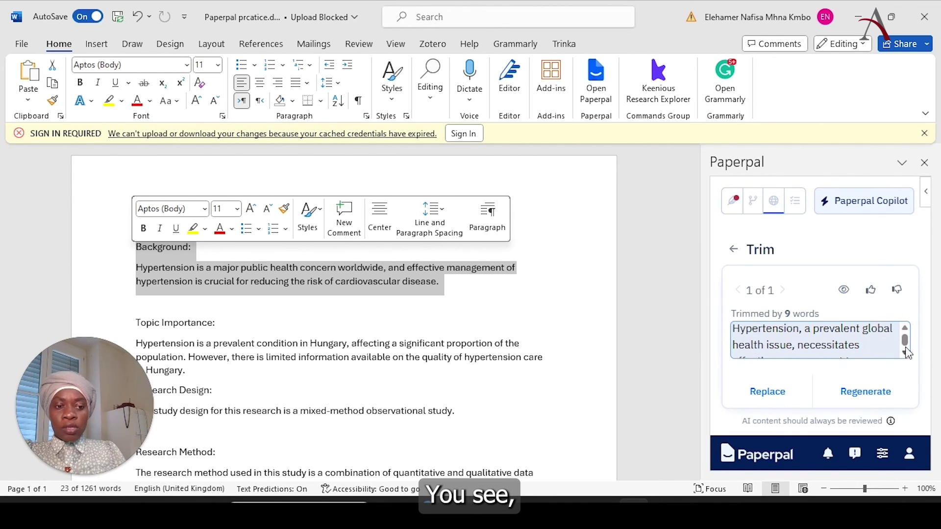
scroll(906, 352, down, 4)
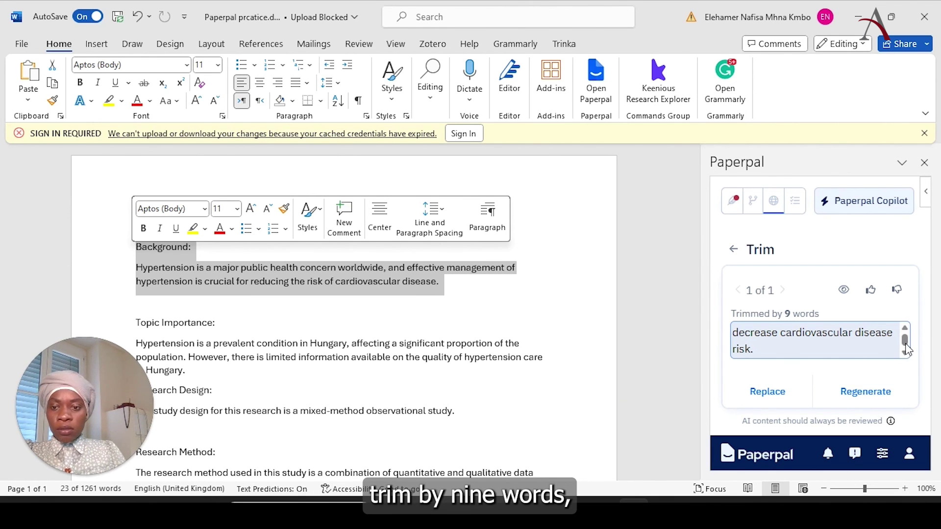
click(763, 392)
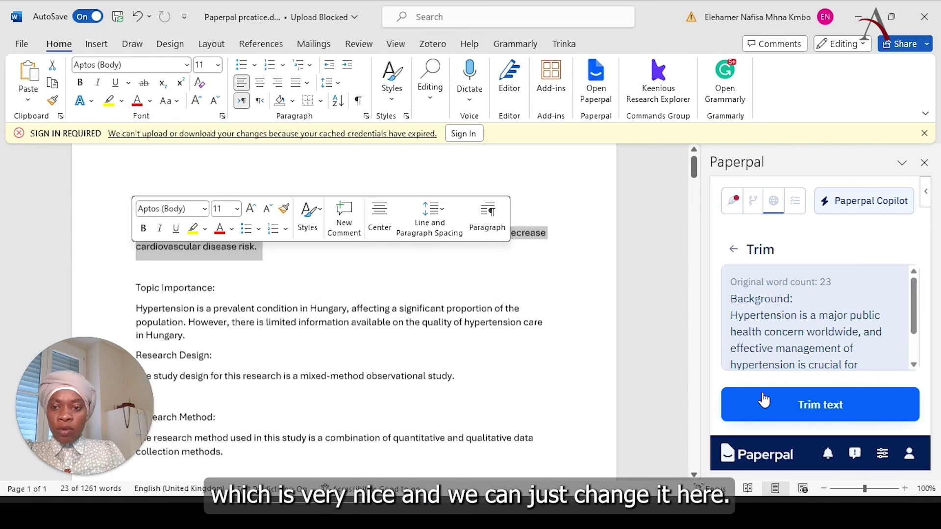
scroll(694, 168, up, 1)
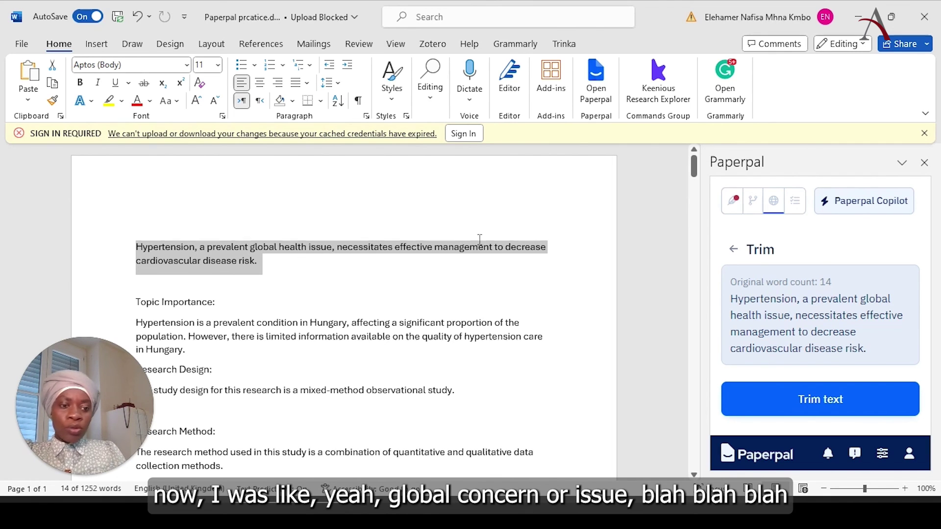
click(733, 250)
Step: Replace the sentence with Paperpal's Make Academic version and close the Paperpal pane
click(787, 372)
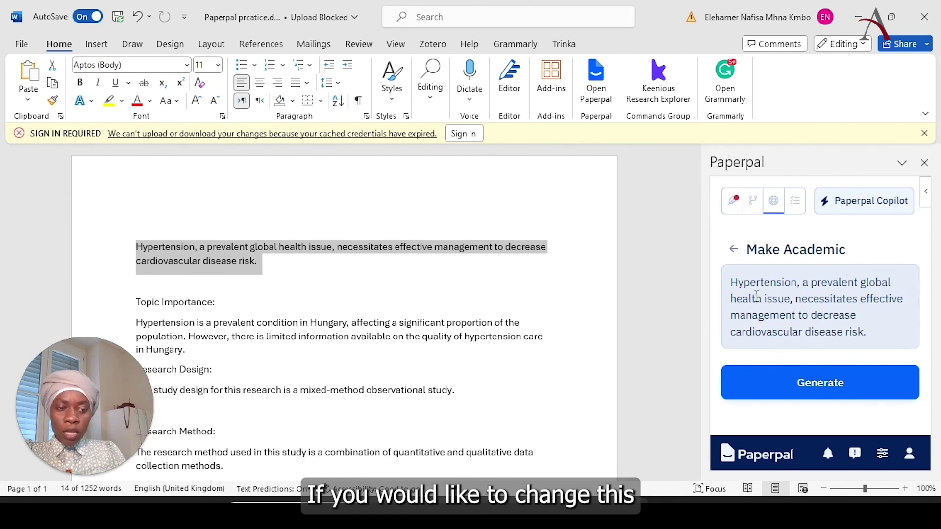
click(822, 397)
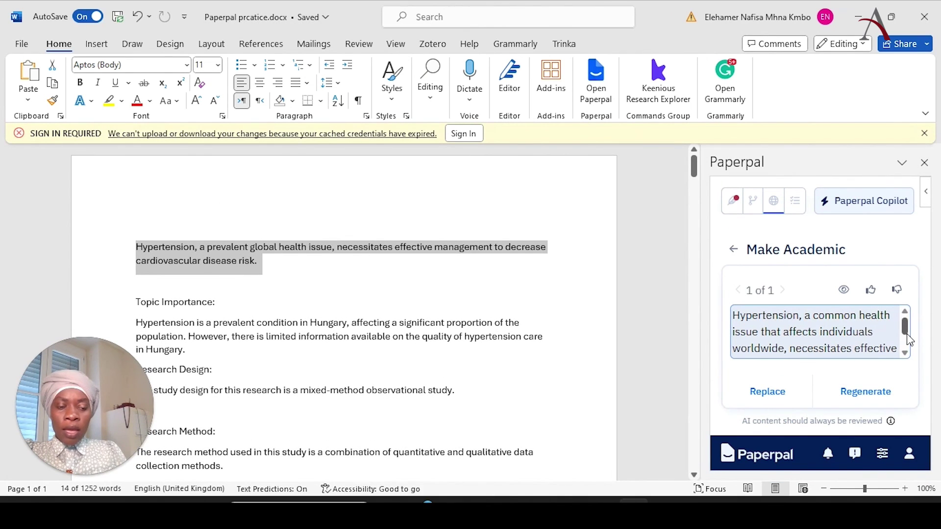
scroll(904, 338, down, 2)
click(768, 392)
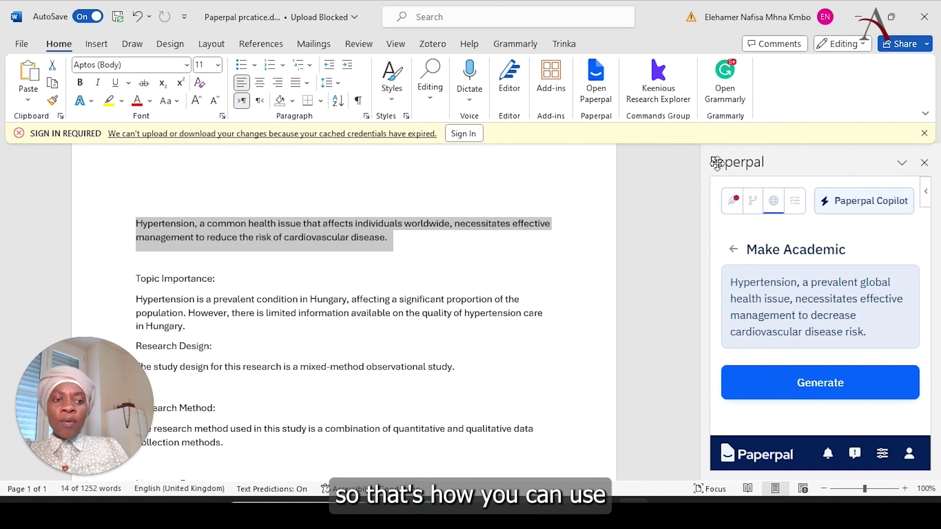
click(924, 162)
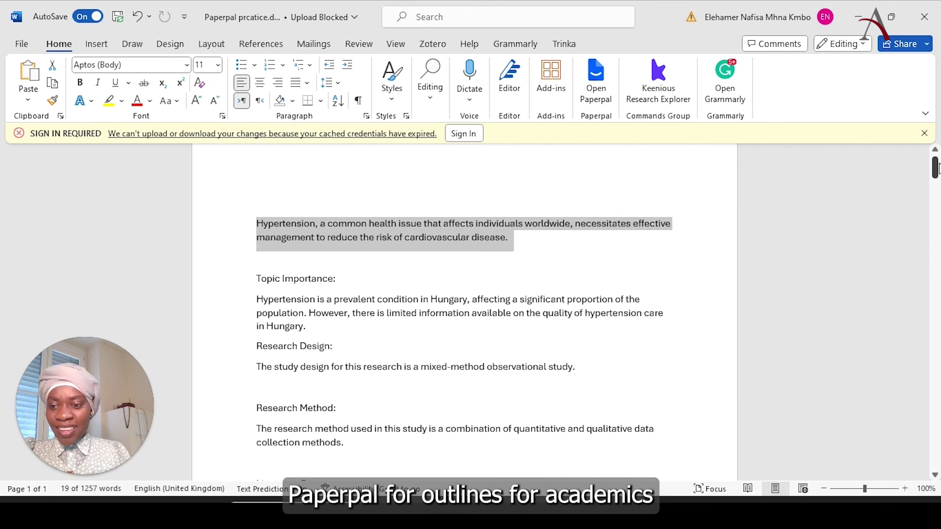
Step: Return to the edited 1257-word Word document now filling the window
click(130, 402)
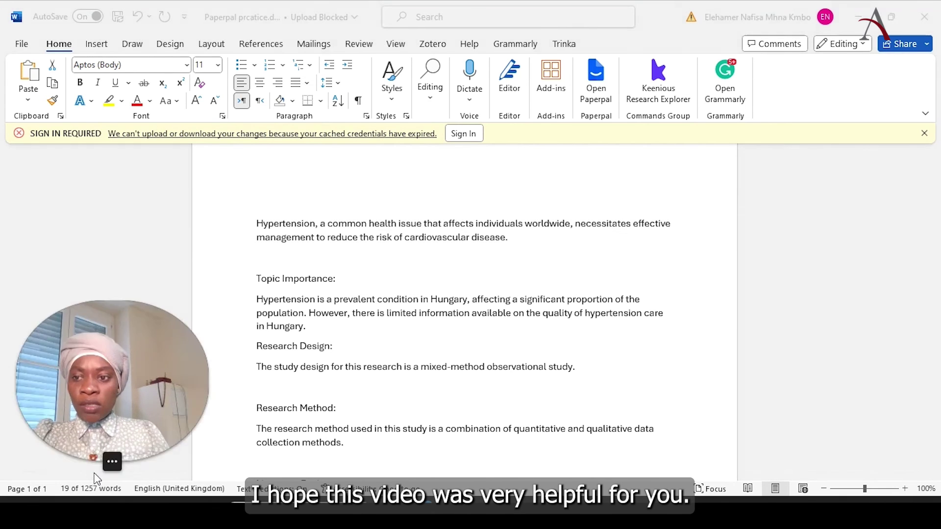